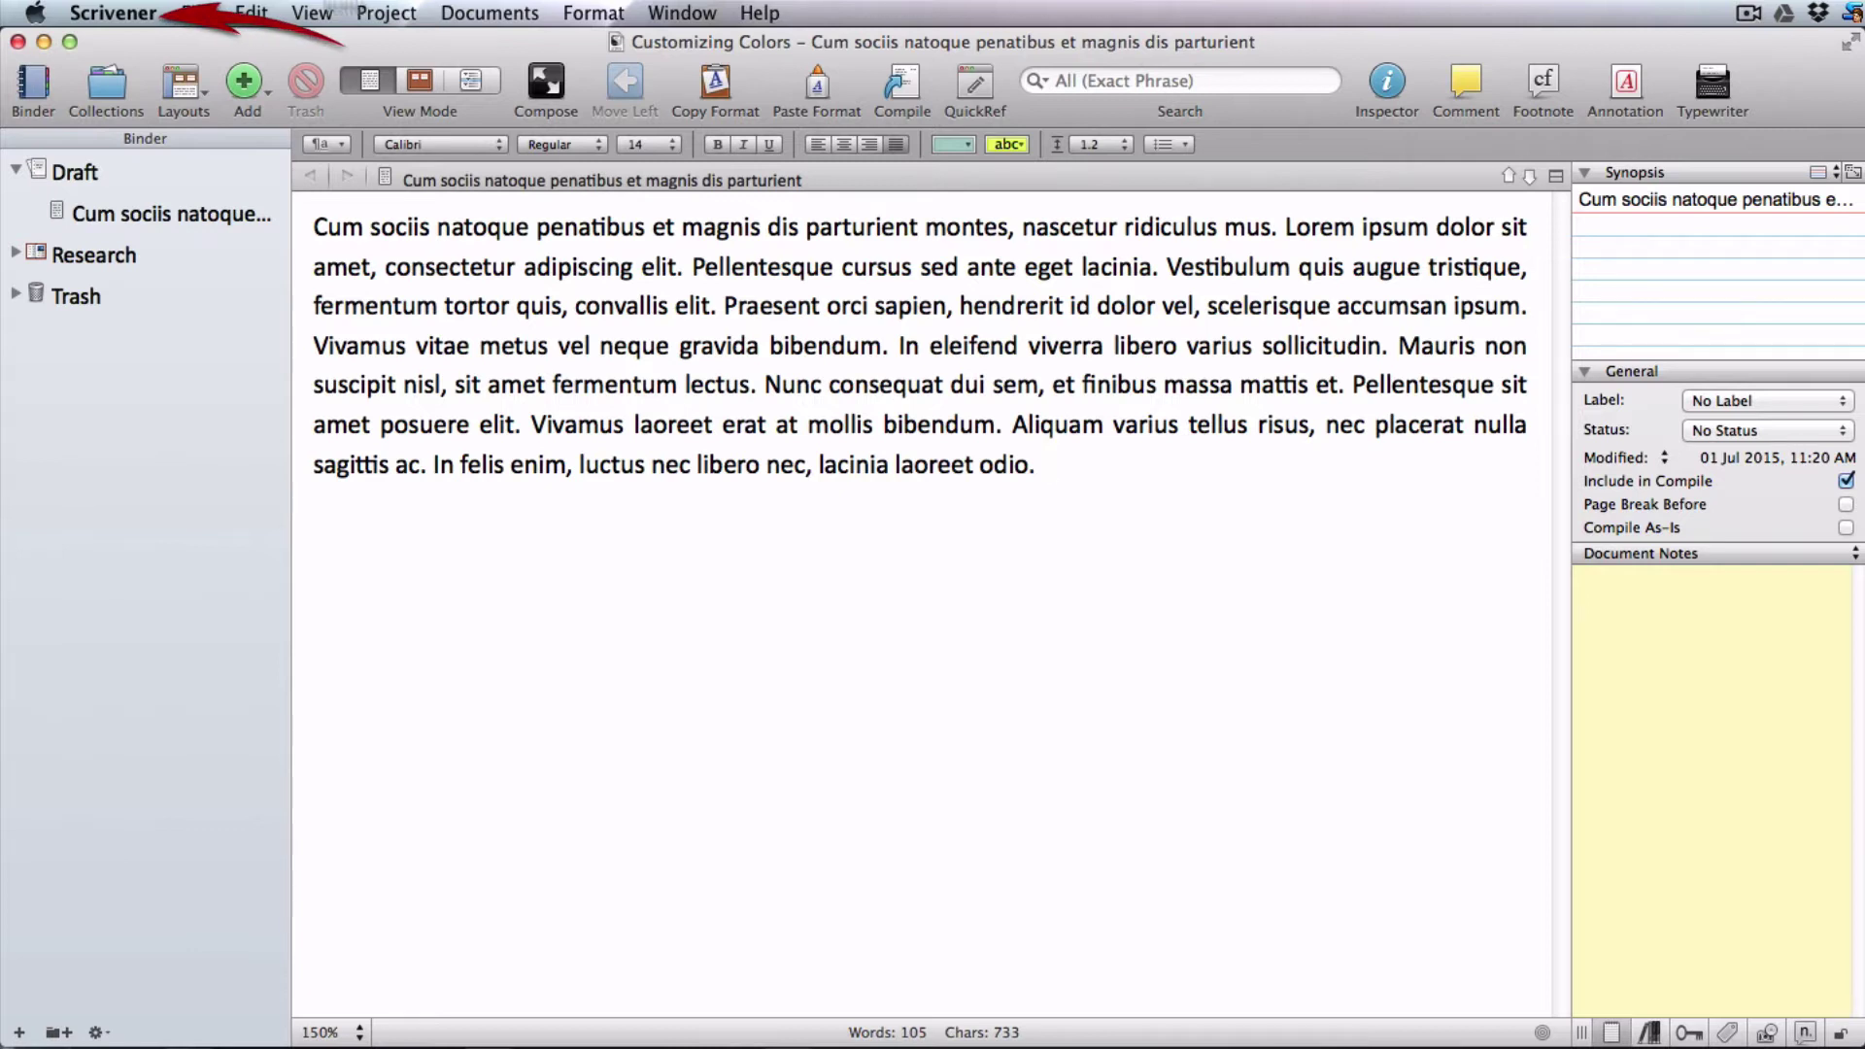
Open Preferences > Appearance and select Editor > Text Background under Customizable Colors
{"action": "left_click", "coordinate": [94, 14]}
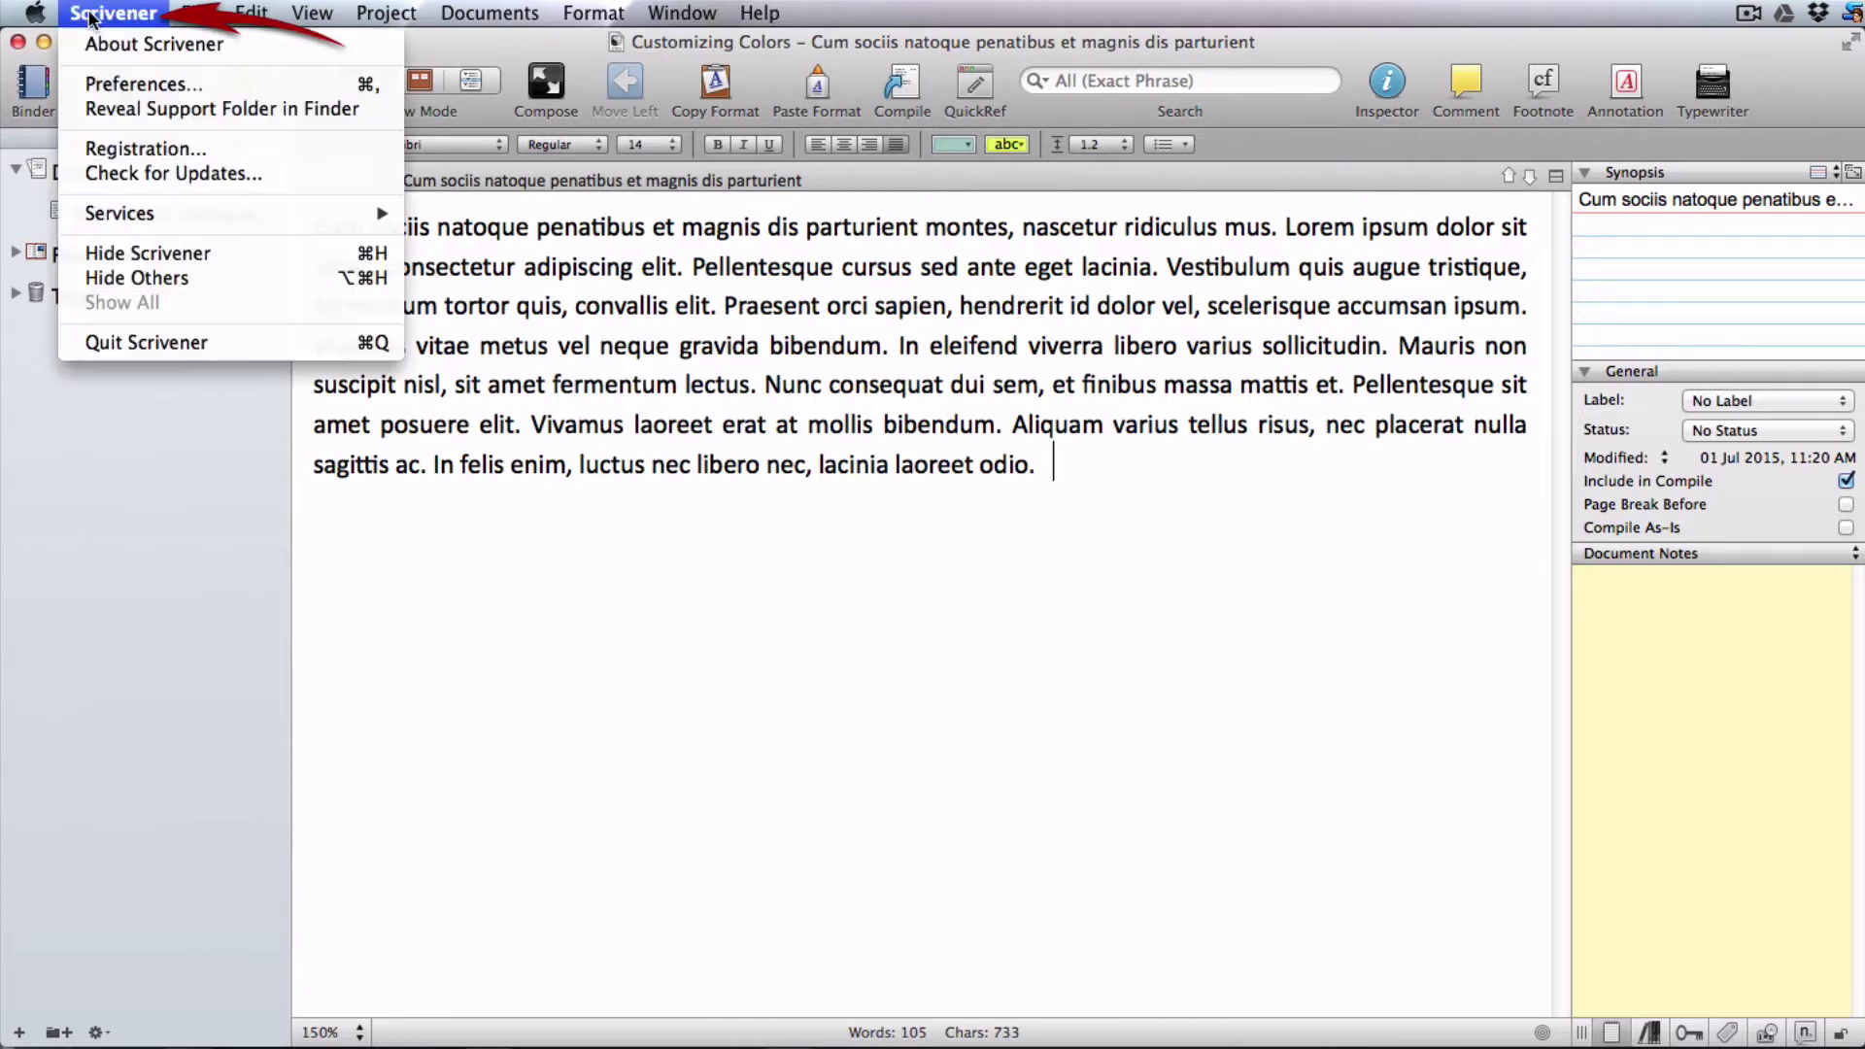
{"action": "left_click", "coordinate": [100, 86]}
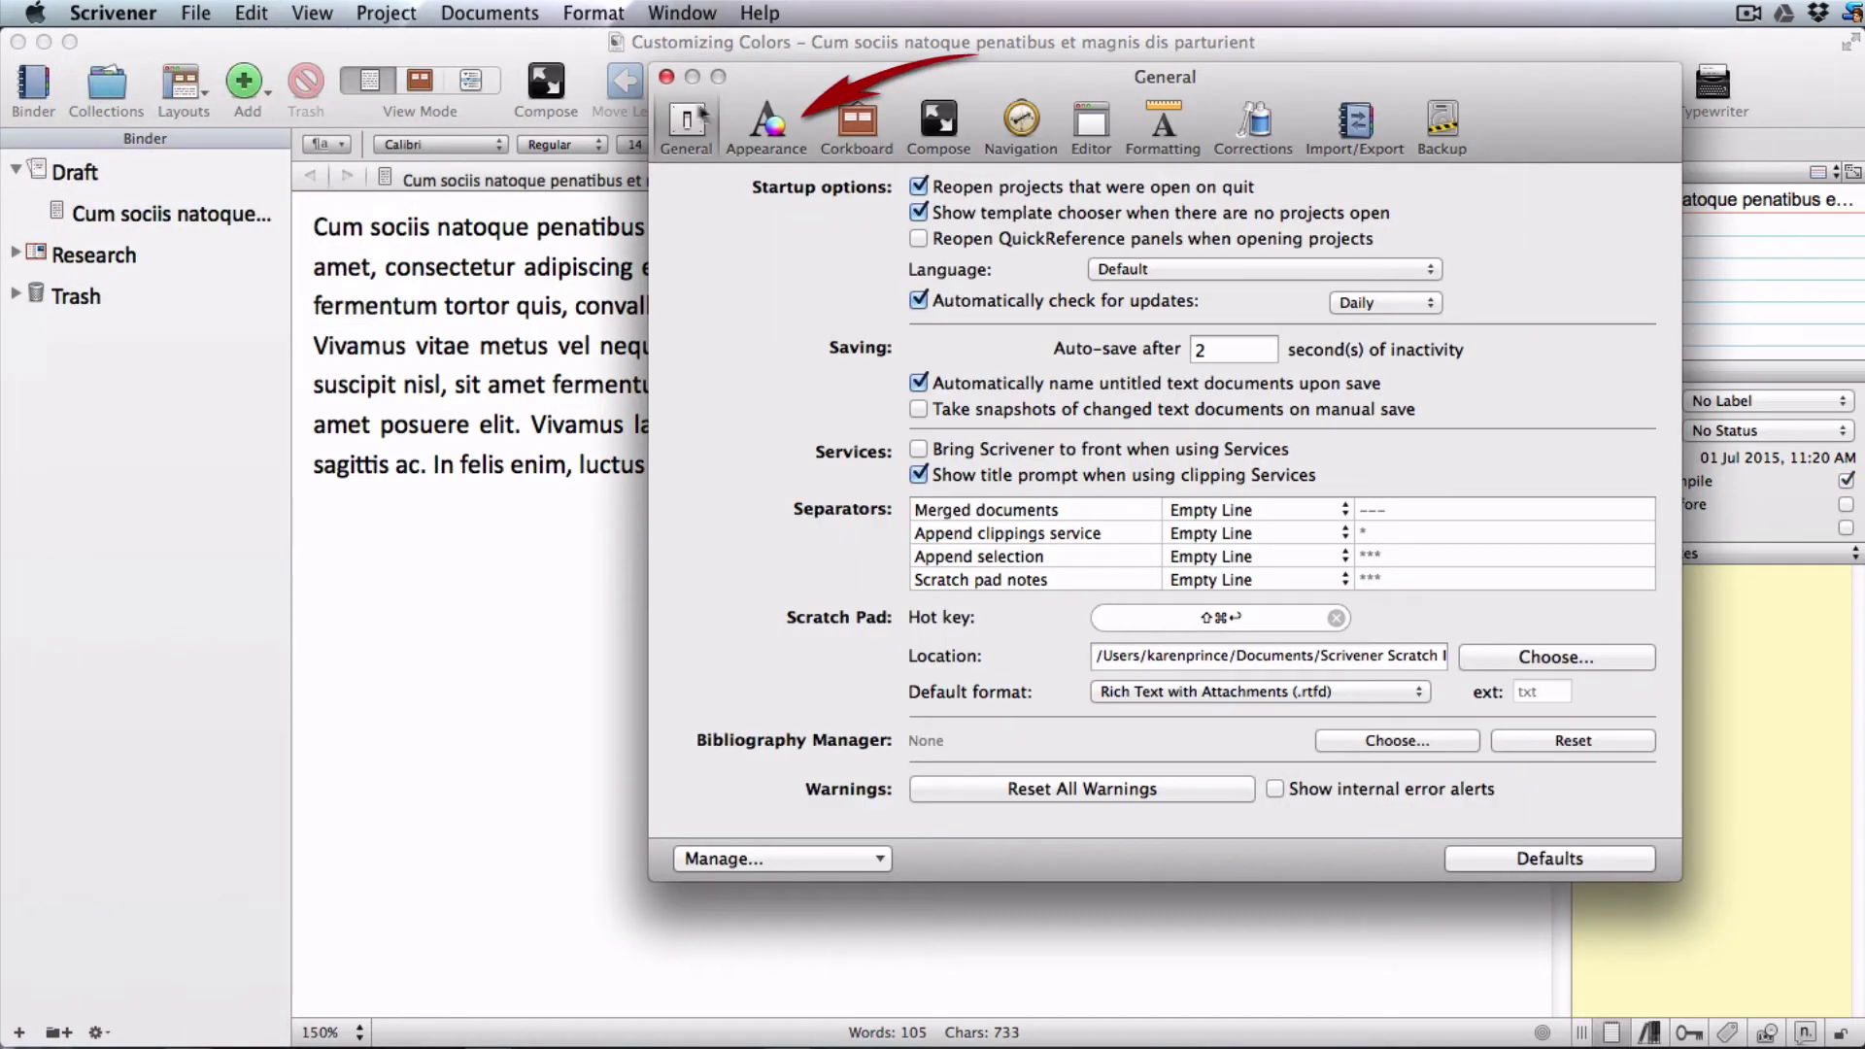
{"action": "left_click", "coordinate": [774, 124]}
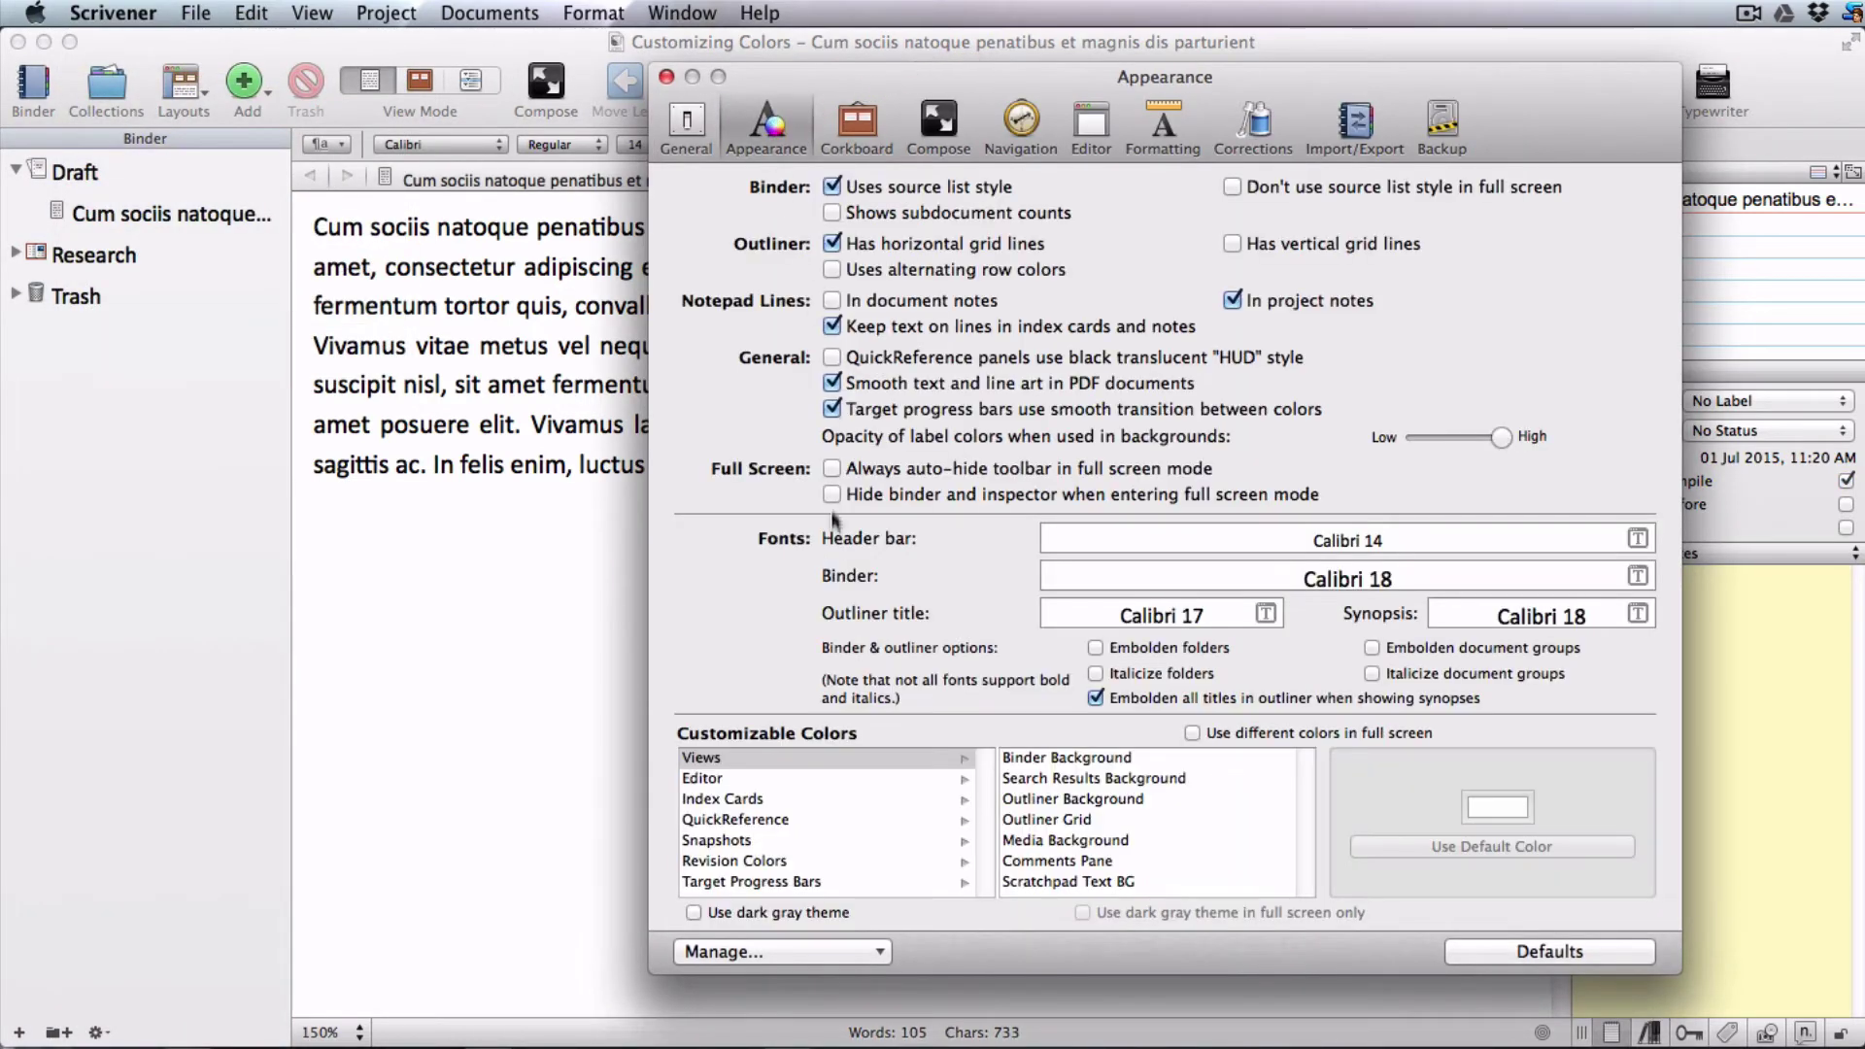
{"action": "left_click", "coordinate": [830, 778]}
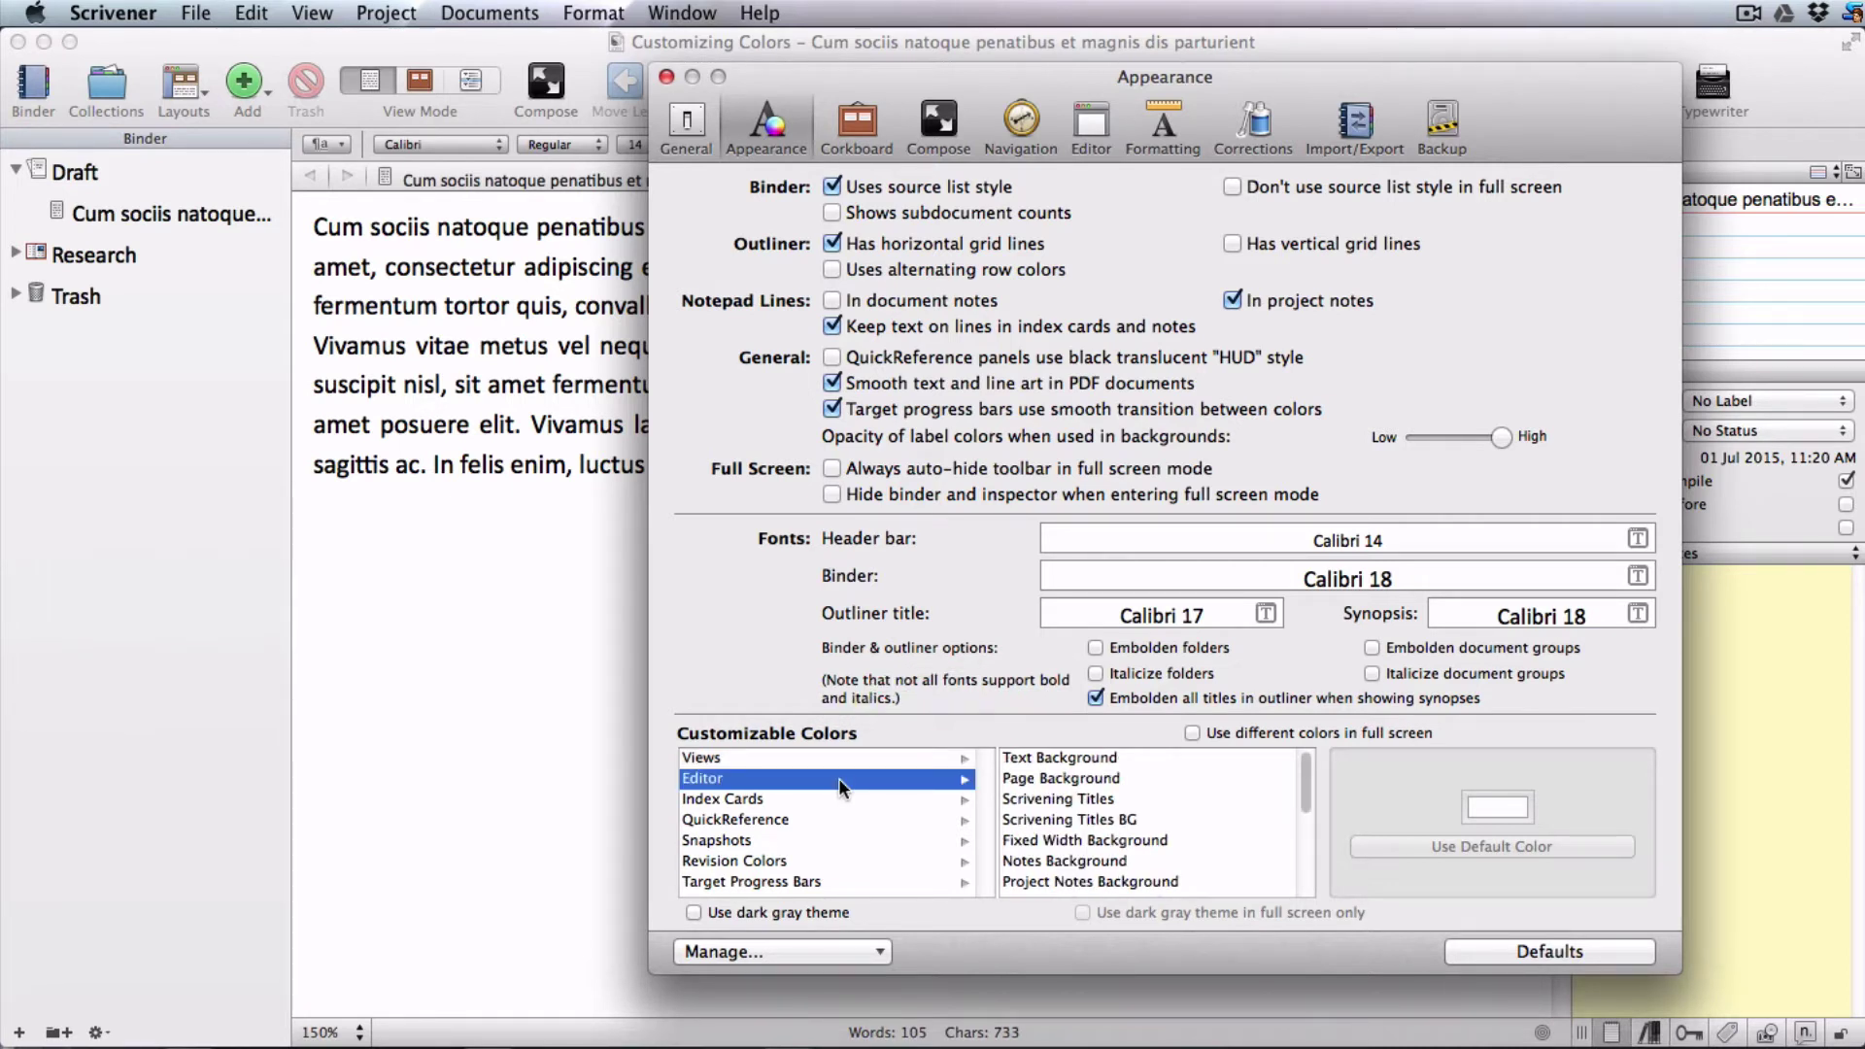
{"action": "left_click", "coordinate": [1096, 758]}
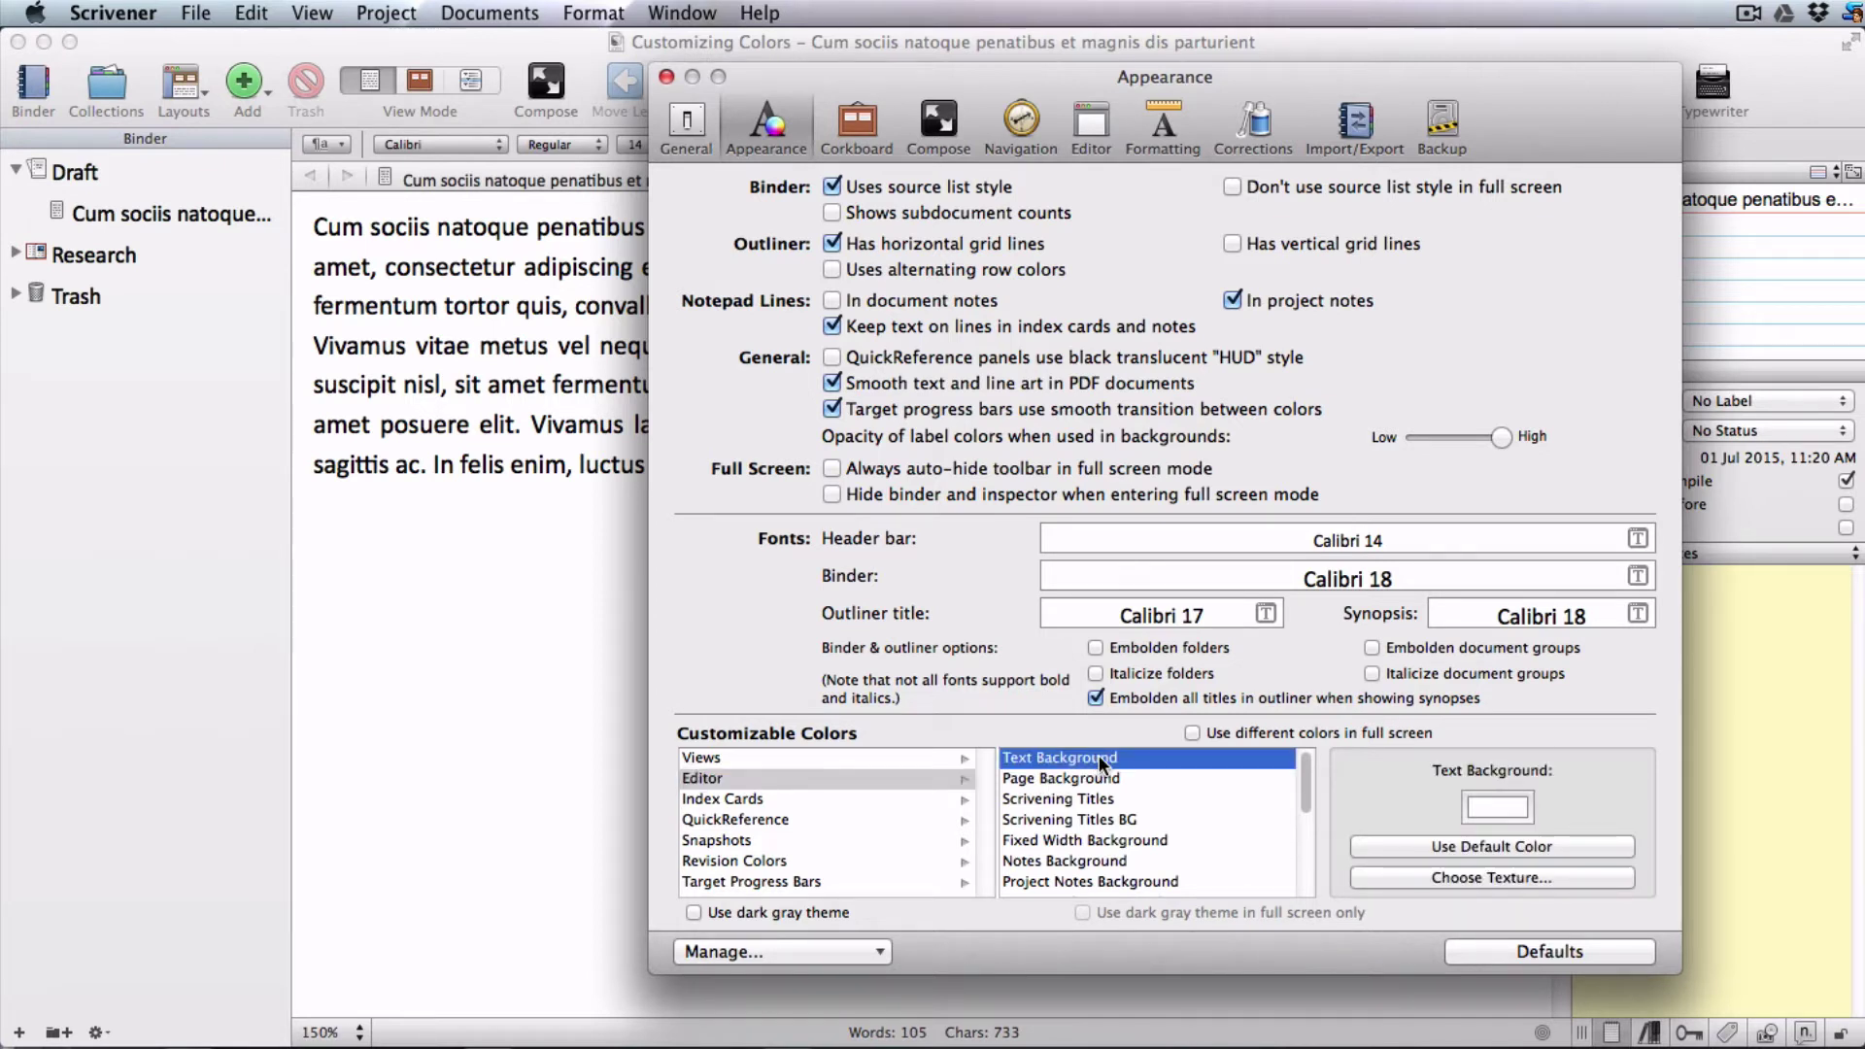
Pick a salmon shade on the colour wheel for the editor's text background
{"action": "left_click", "coordinate": [1505, 802]}
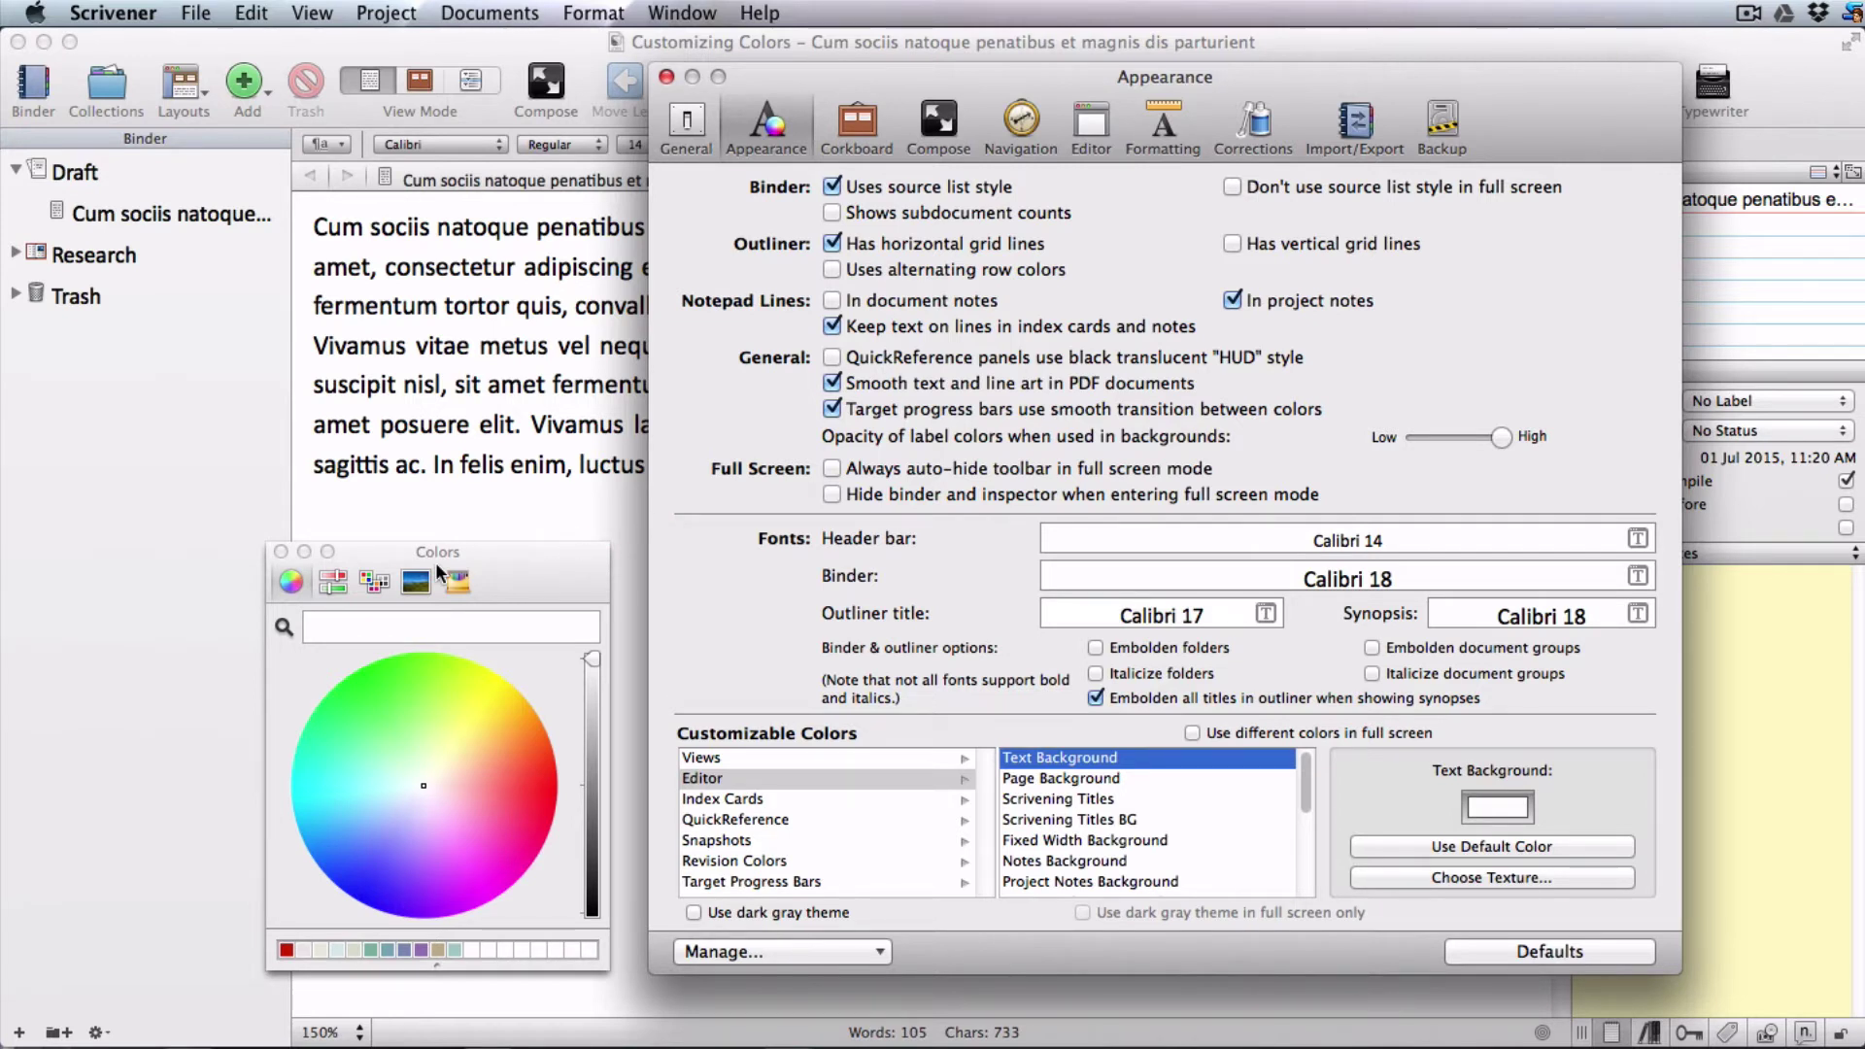
{"action": "left_click", "coordinate": [406, 763]}
{"action": "left_click", "coordinate": [475, 766]}
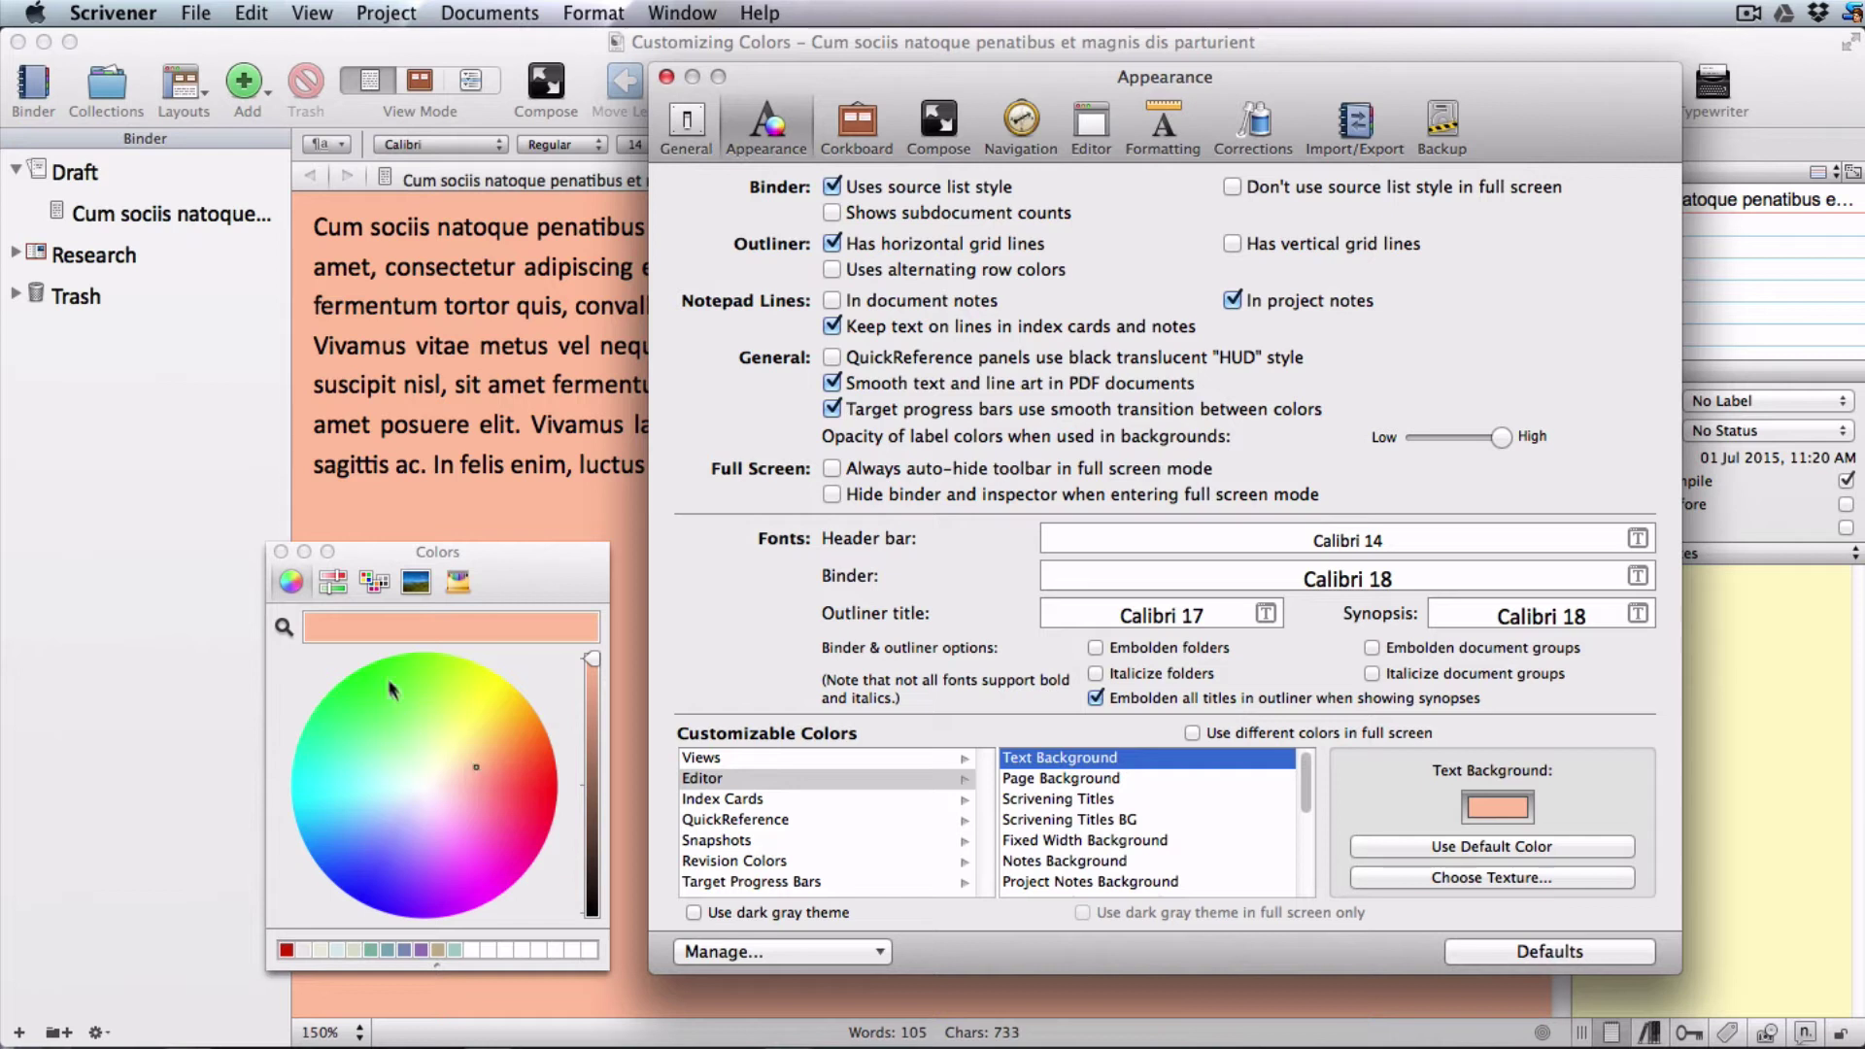
Switch the Colors panel to CMYK sliders and enter Cyan 6, Magenta 6, Yellow 5, Black 0
{"action": "left_click", "coordinate": [333, 582]}
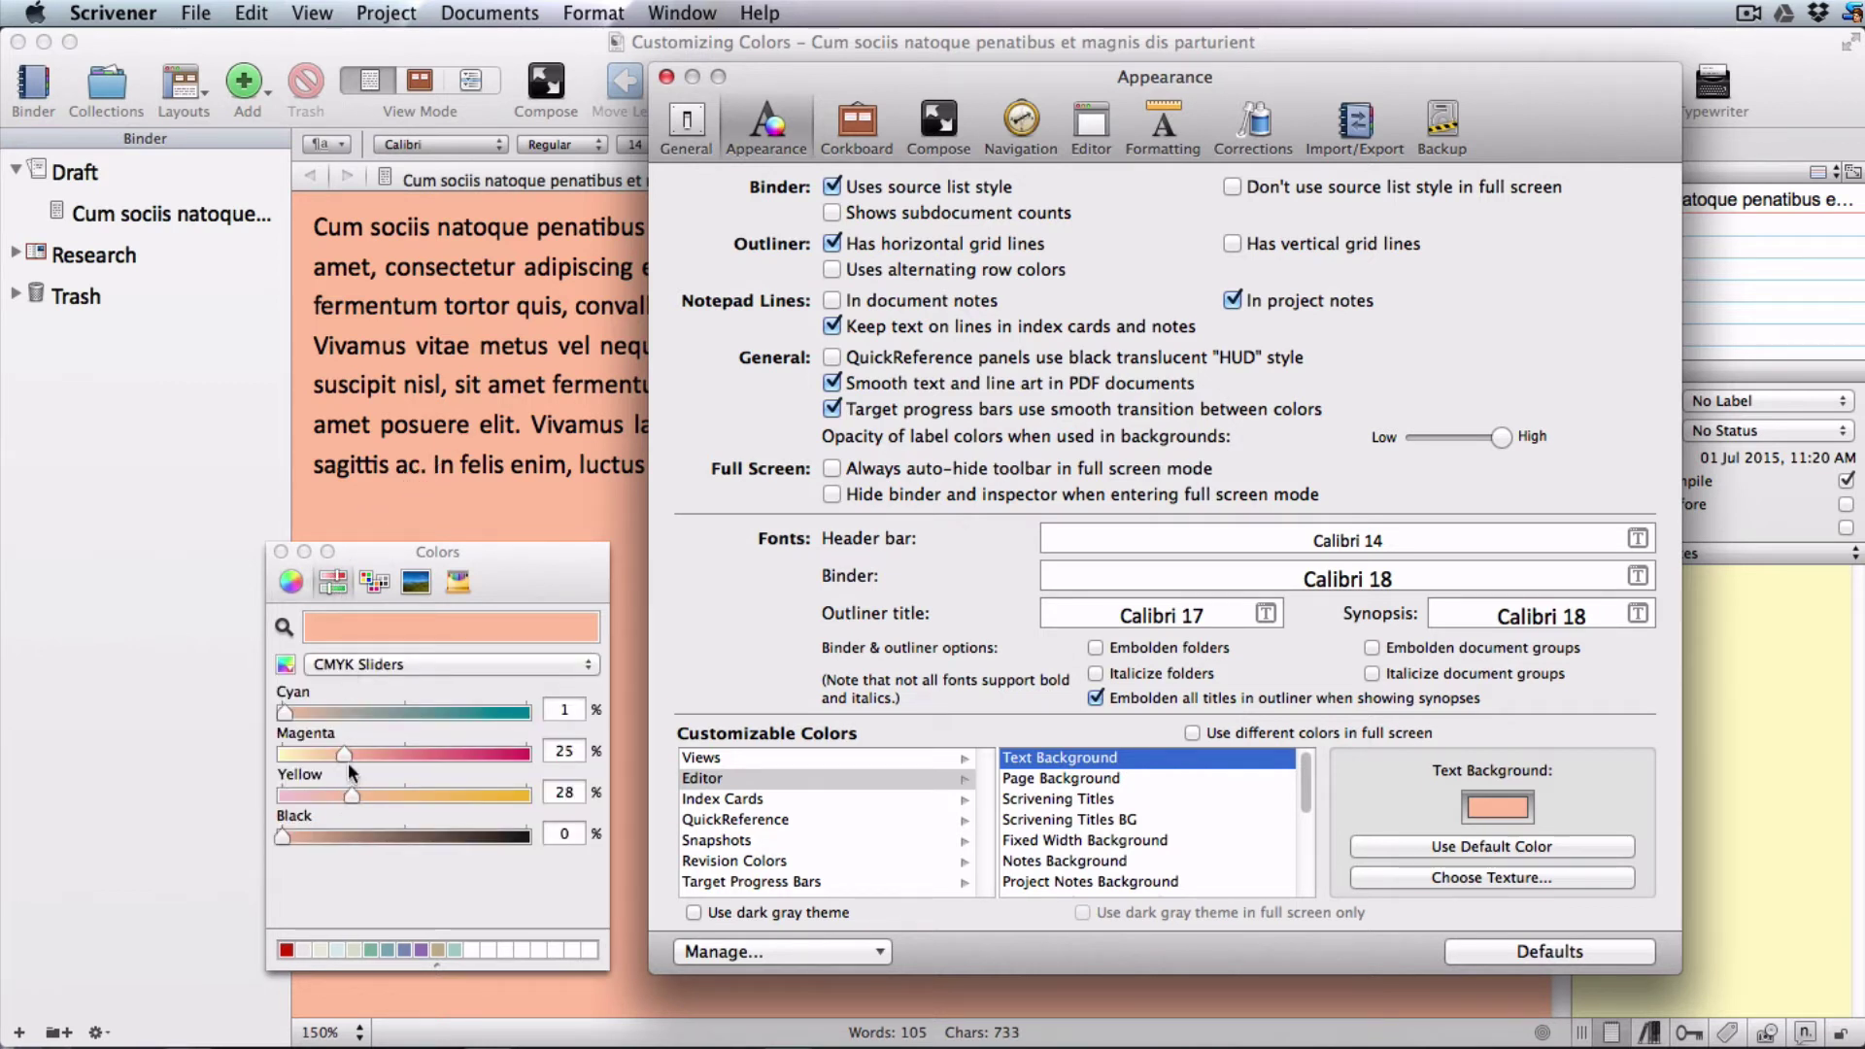
{"action": "mouse_move", "coordinate": [346, 754]}
{"action": "left_mouse_down"}
{"action": "mouse_move", "coordinate": [297, 755]}
{"action": "mouse_move", "coordinate": [296, 797]}
{"action": "left_mouse_up"}
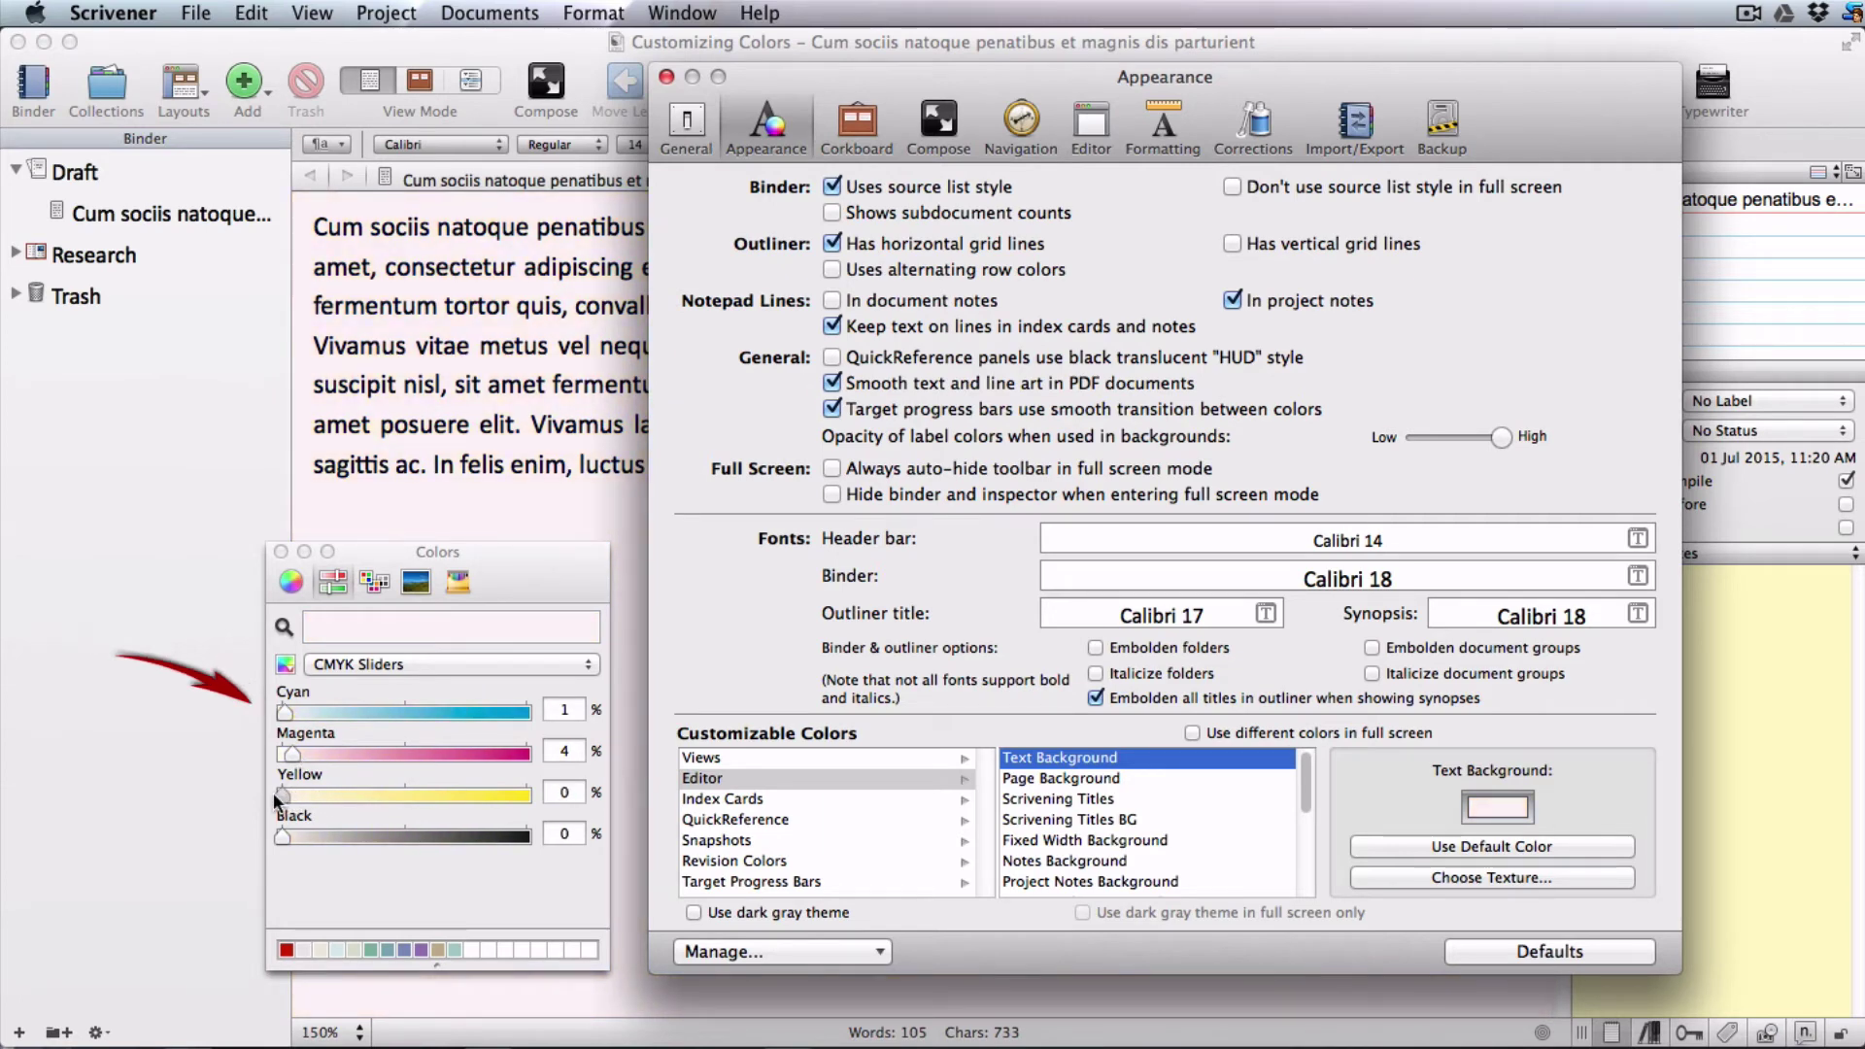
{"action": "double_click", "coordinate": [564, 710]}
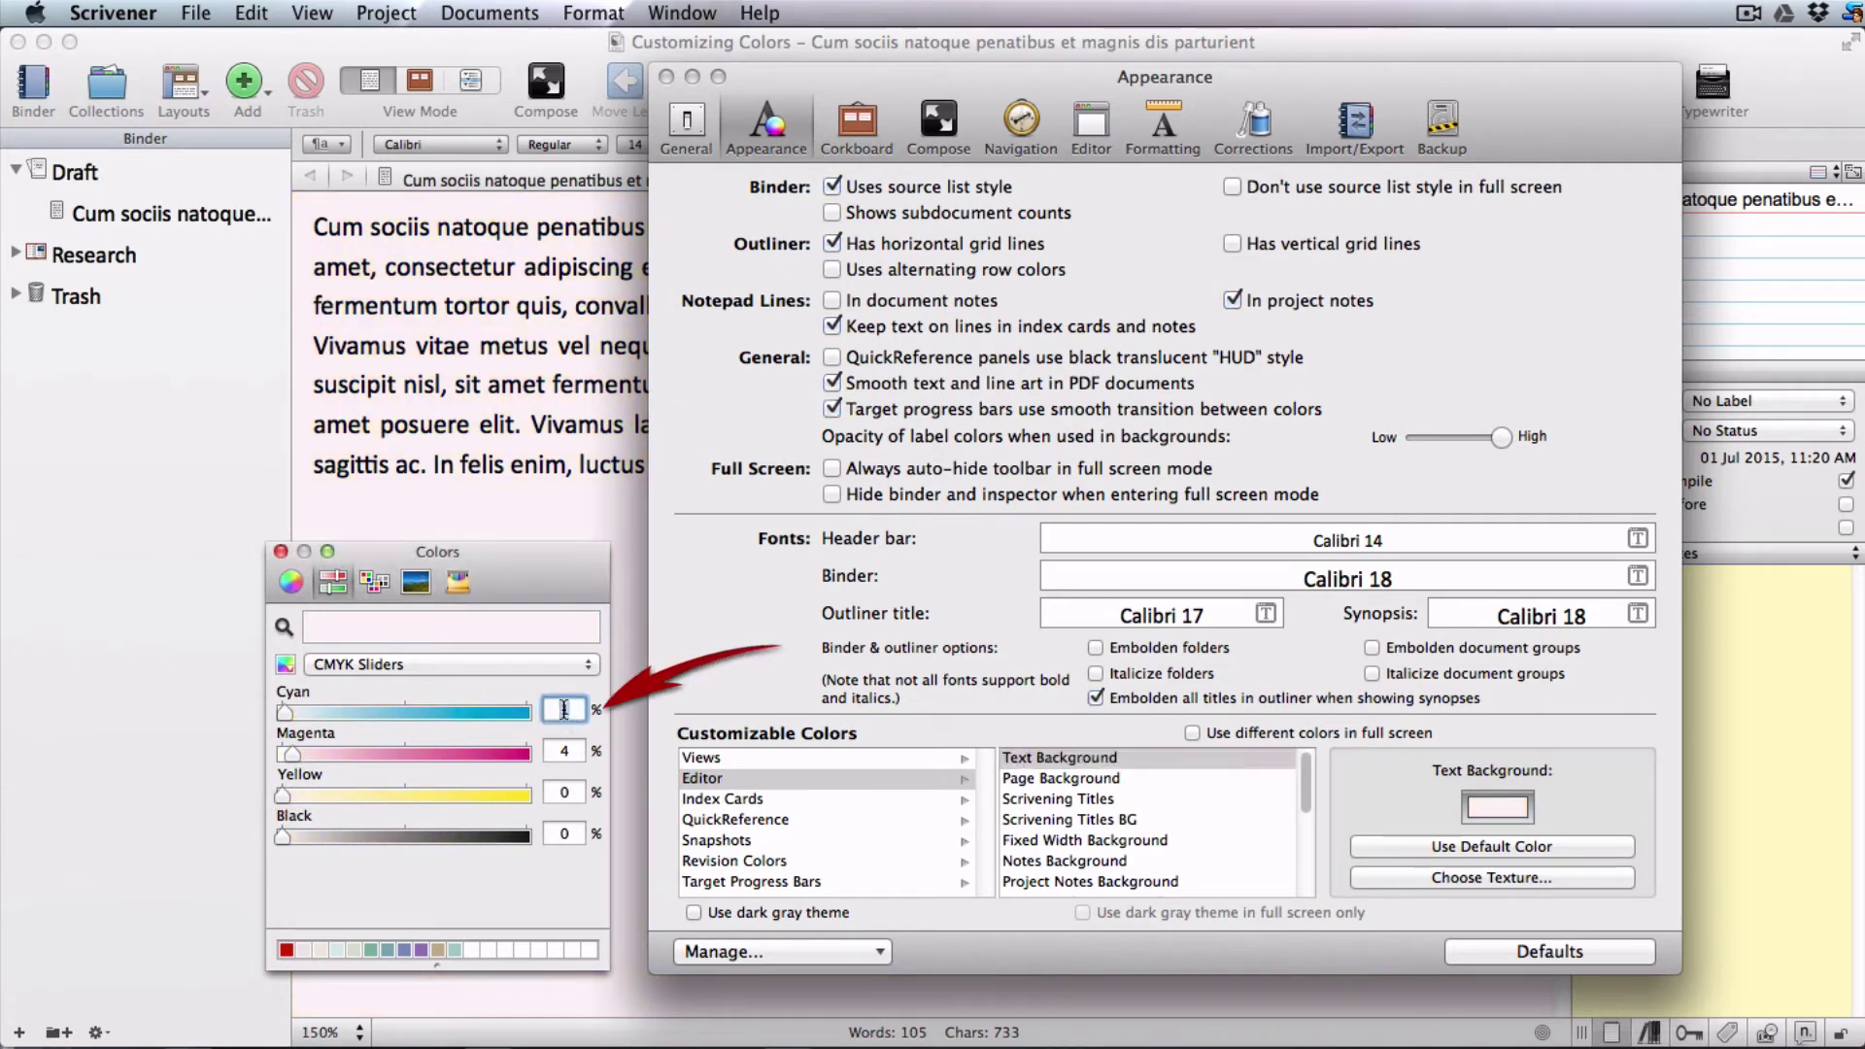
{"action": "type", "text": "6"}
{"action": "key", "text": "Tab"}
{"action": "type", "text": "6"}
{"action": "key", "text": "Tab"}
{"action": "type", "text": "5"}
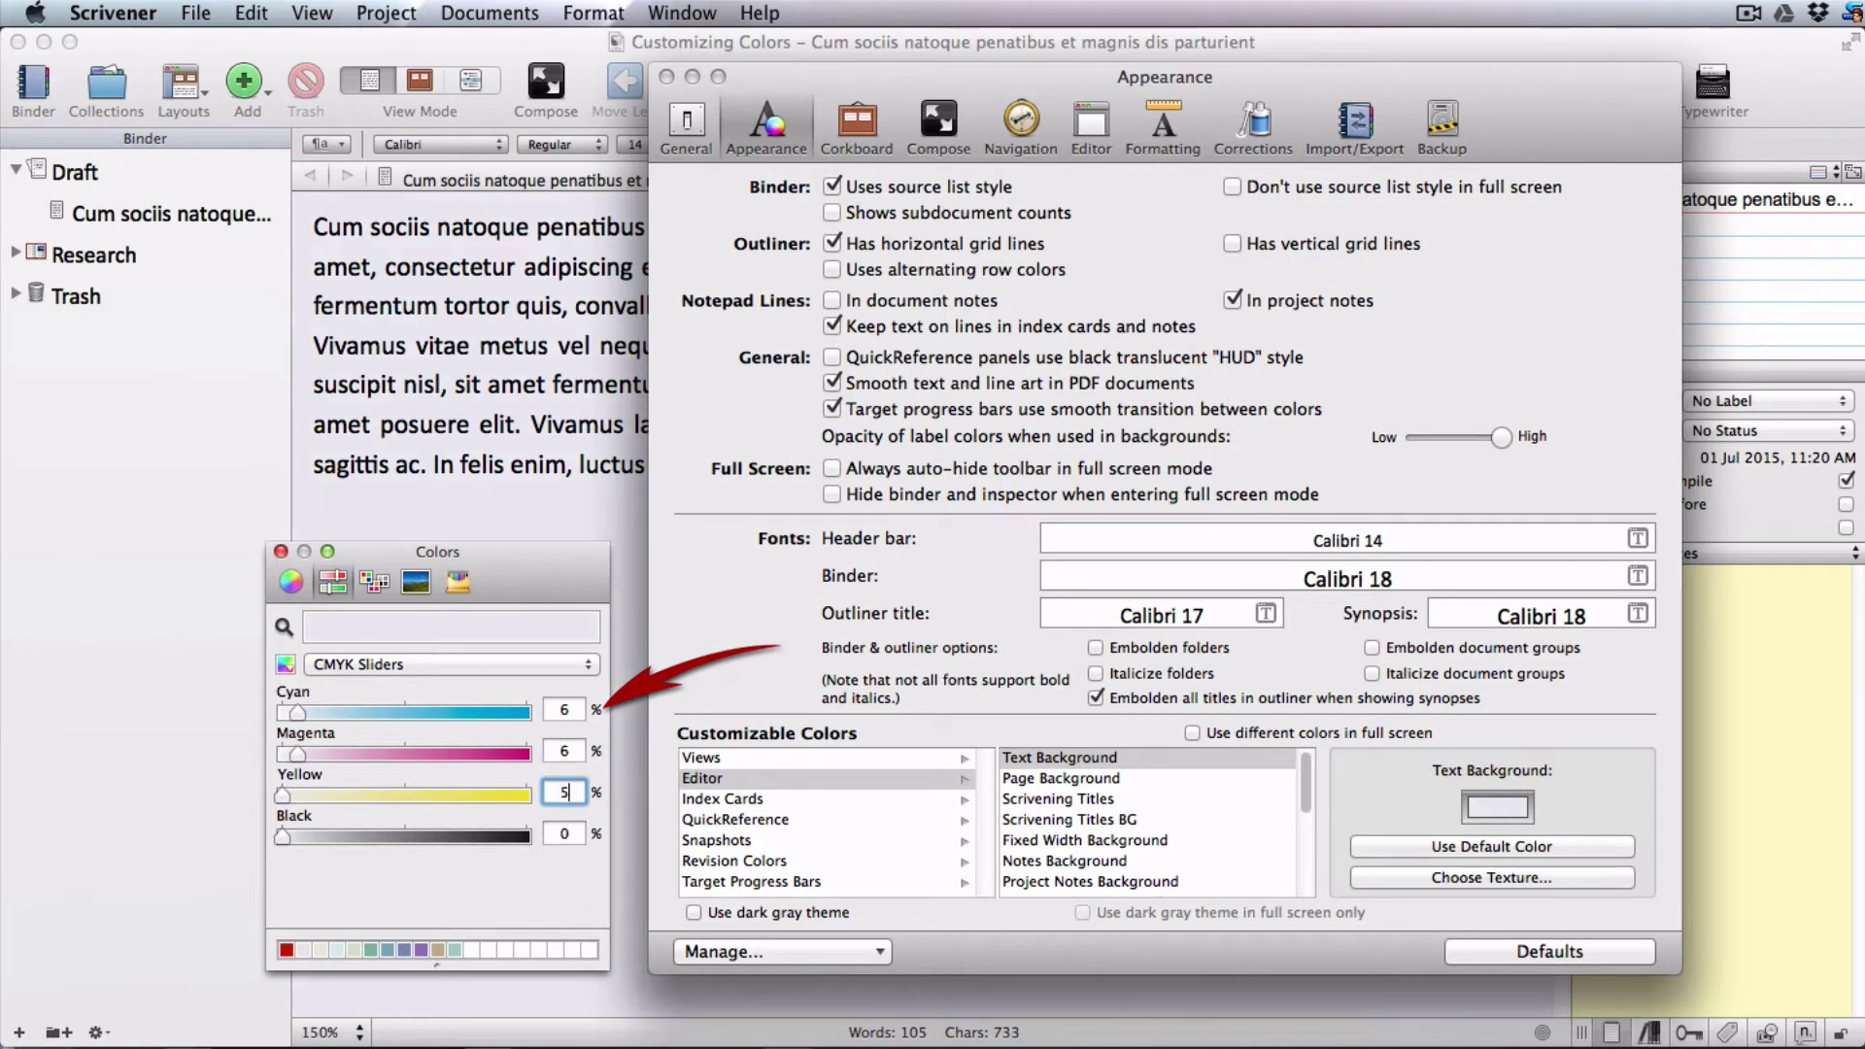
{"action": "key", "text": "Tab"}
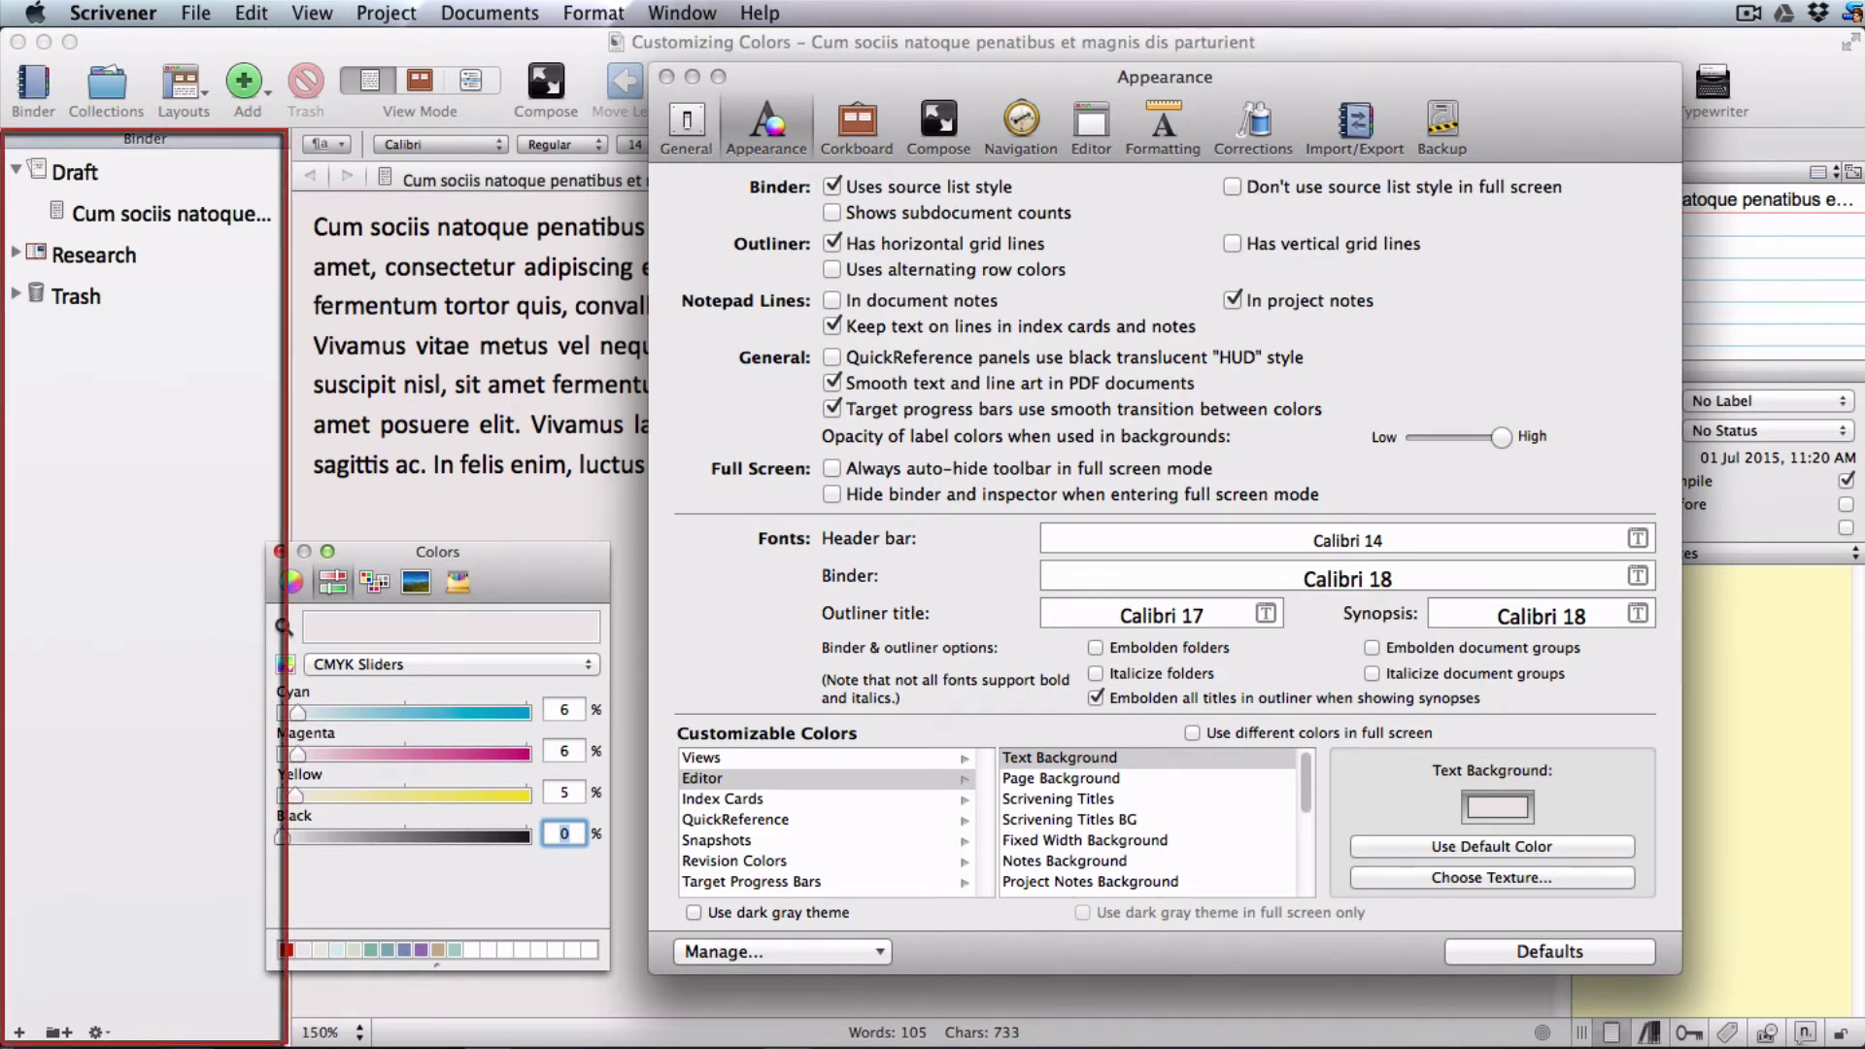
Set Views > Binder Background to CMYK 8/4/11/0 and save the swatch to the palette
{"action": "left_click", "coordinate": [743, 755]}
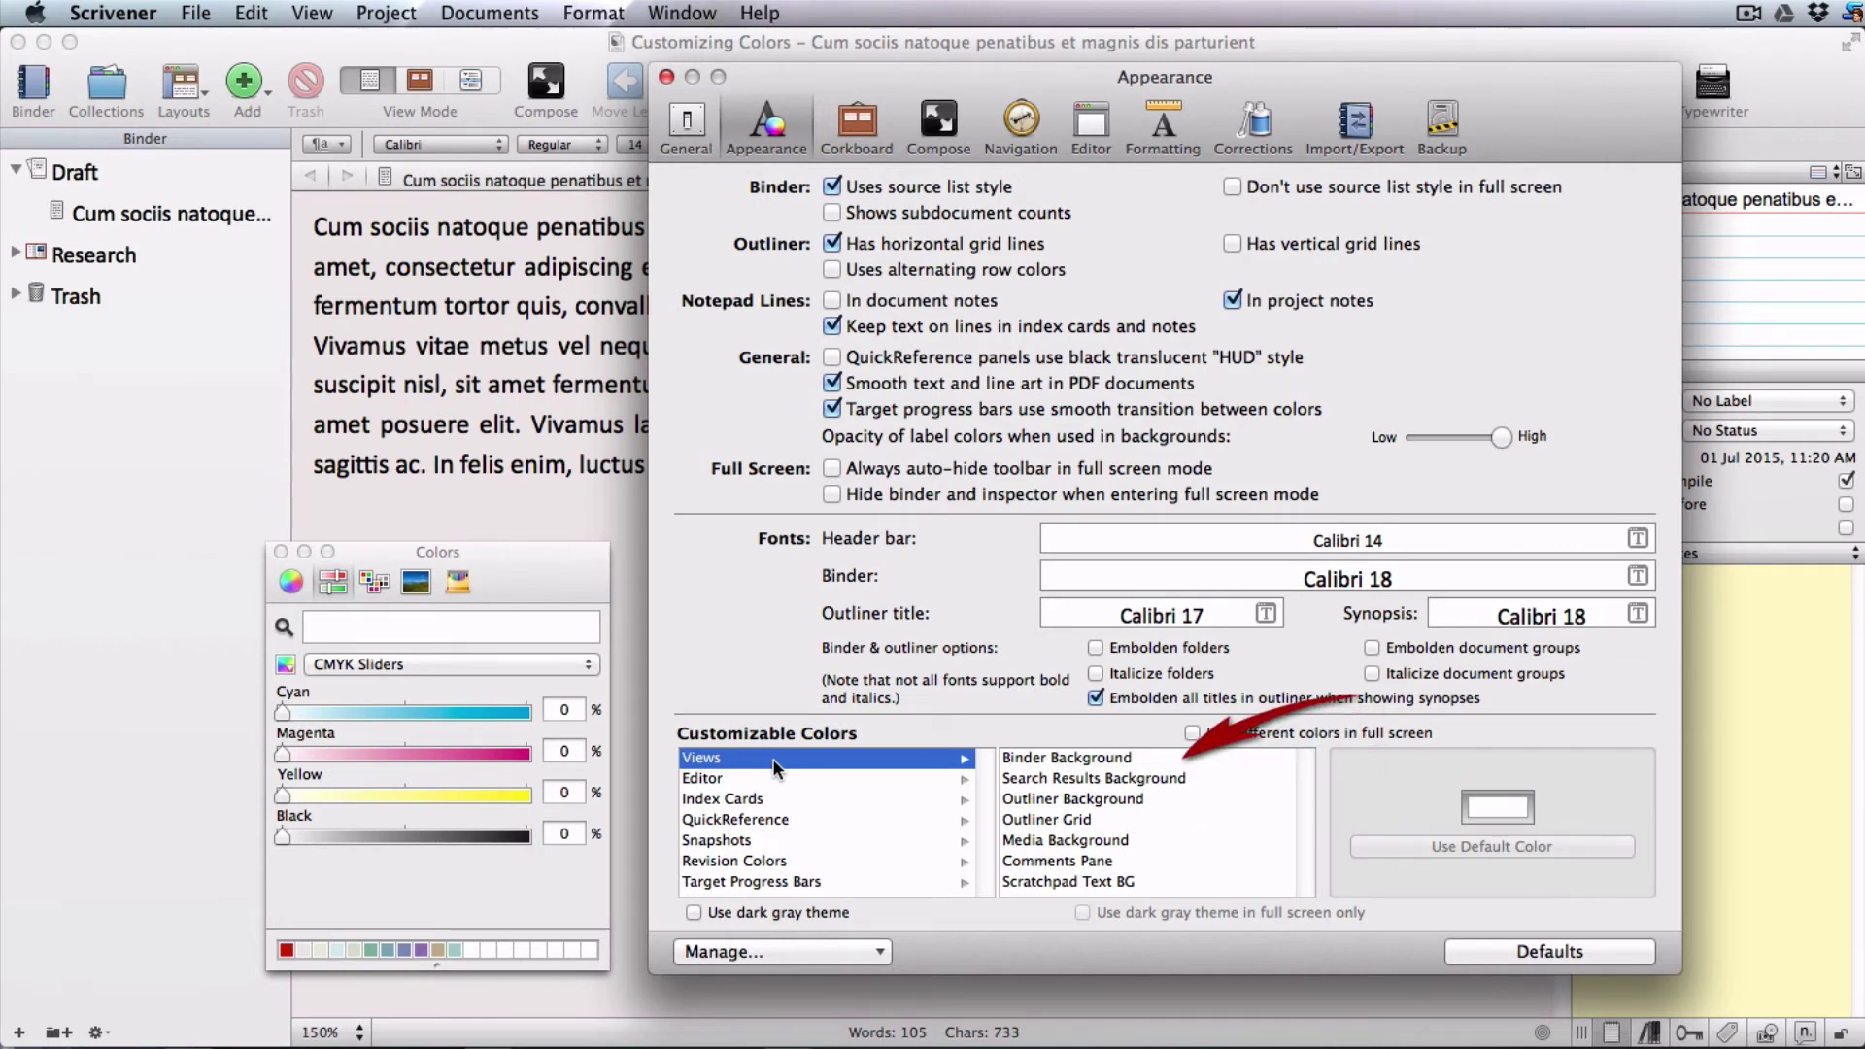
{"action": "left_click", "coordinate": [1039, 756]}
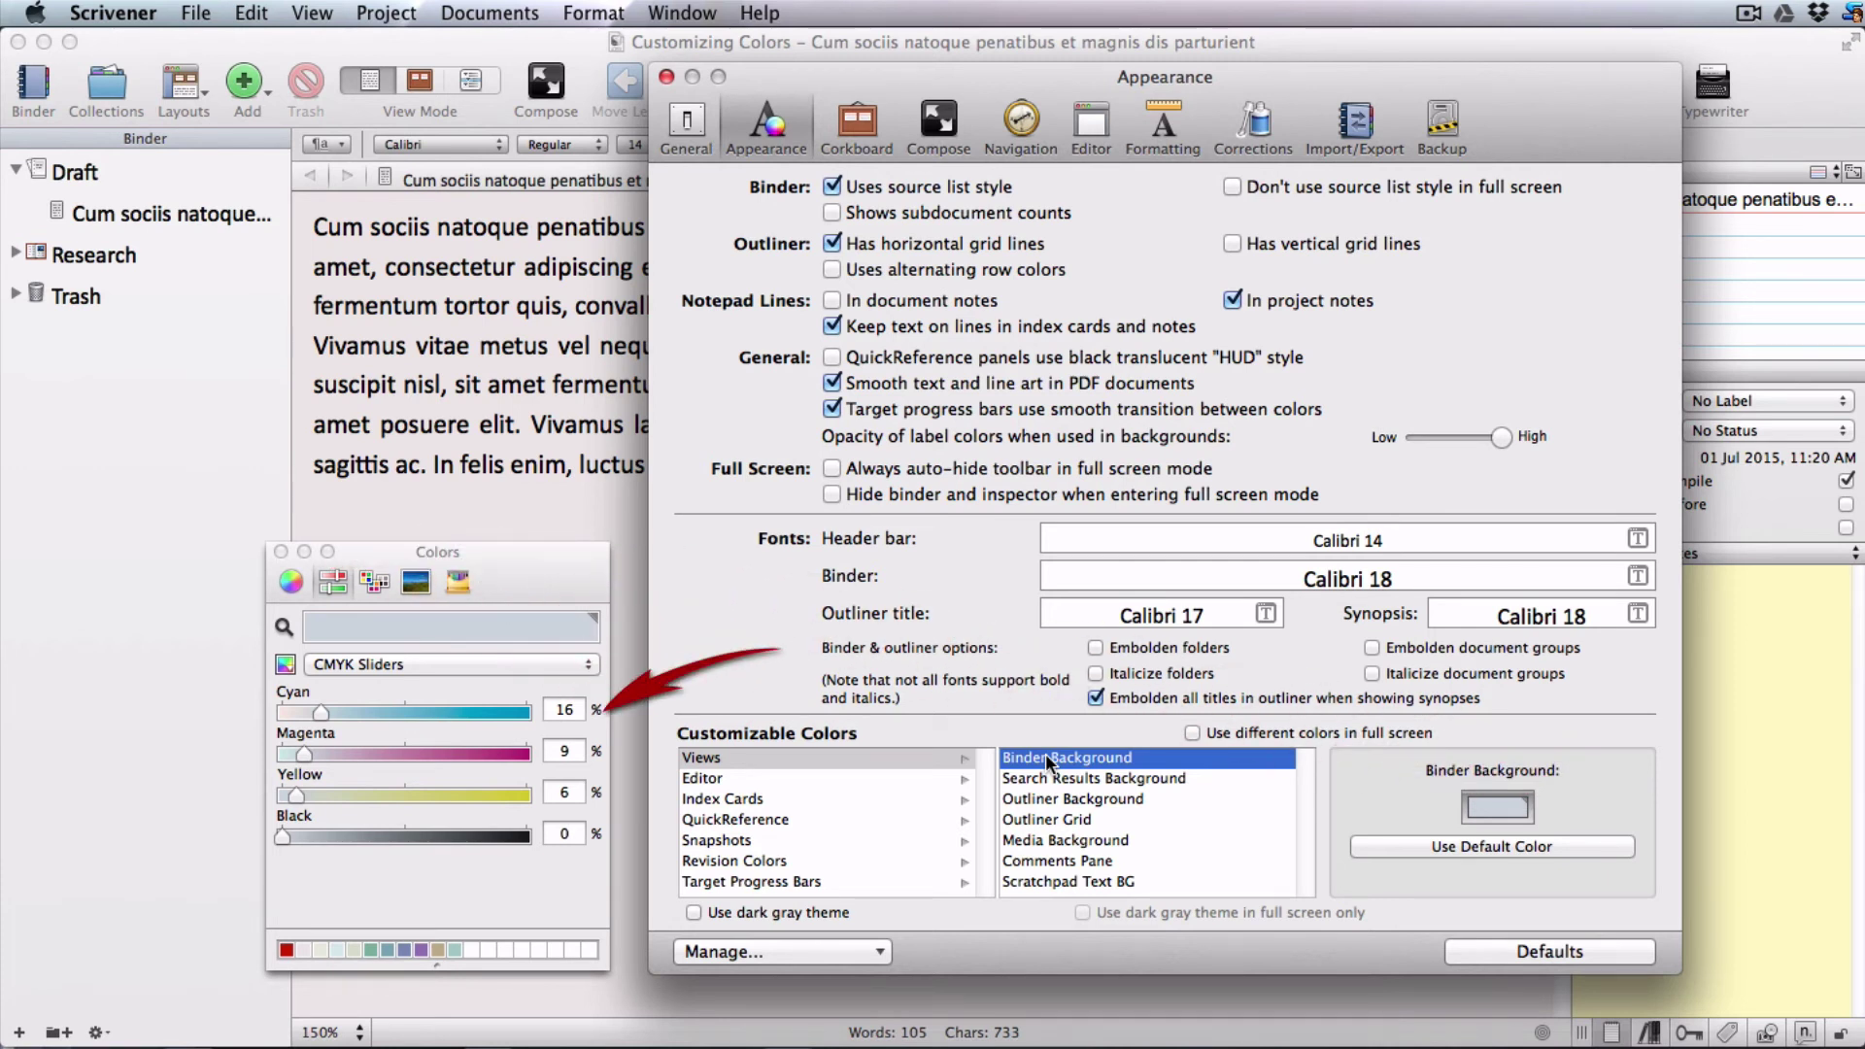
{"action": "double_click", "coordinate": [563, 709]}
{"action": "type", "text": "8"}
{"action": "key", "text": "Tab"}
{"action": "type", "text": "4"}
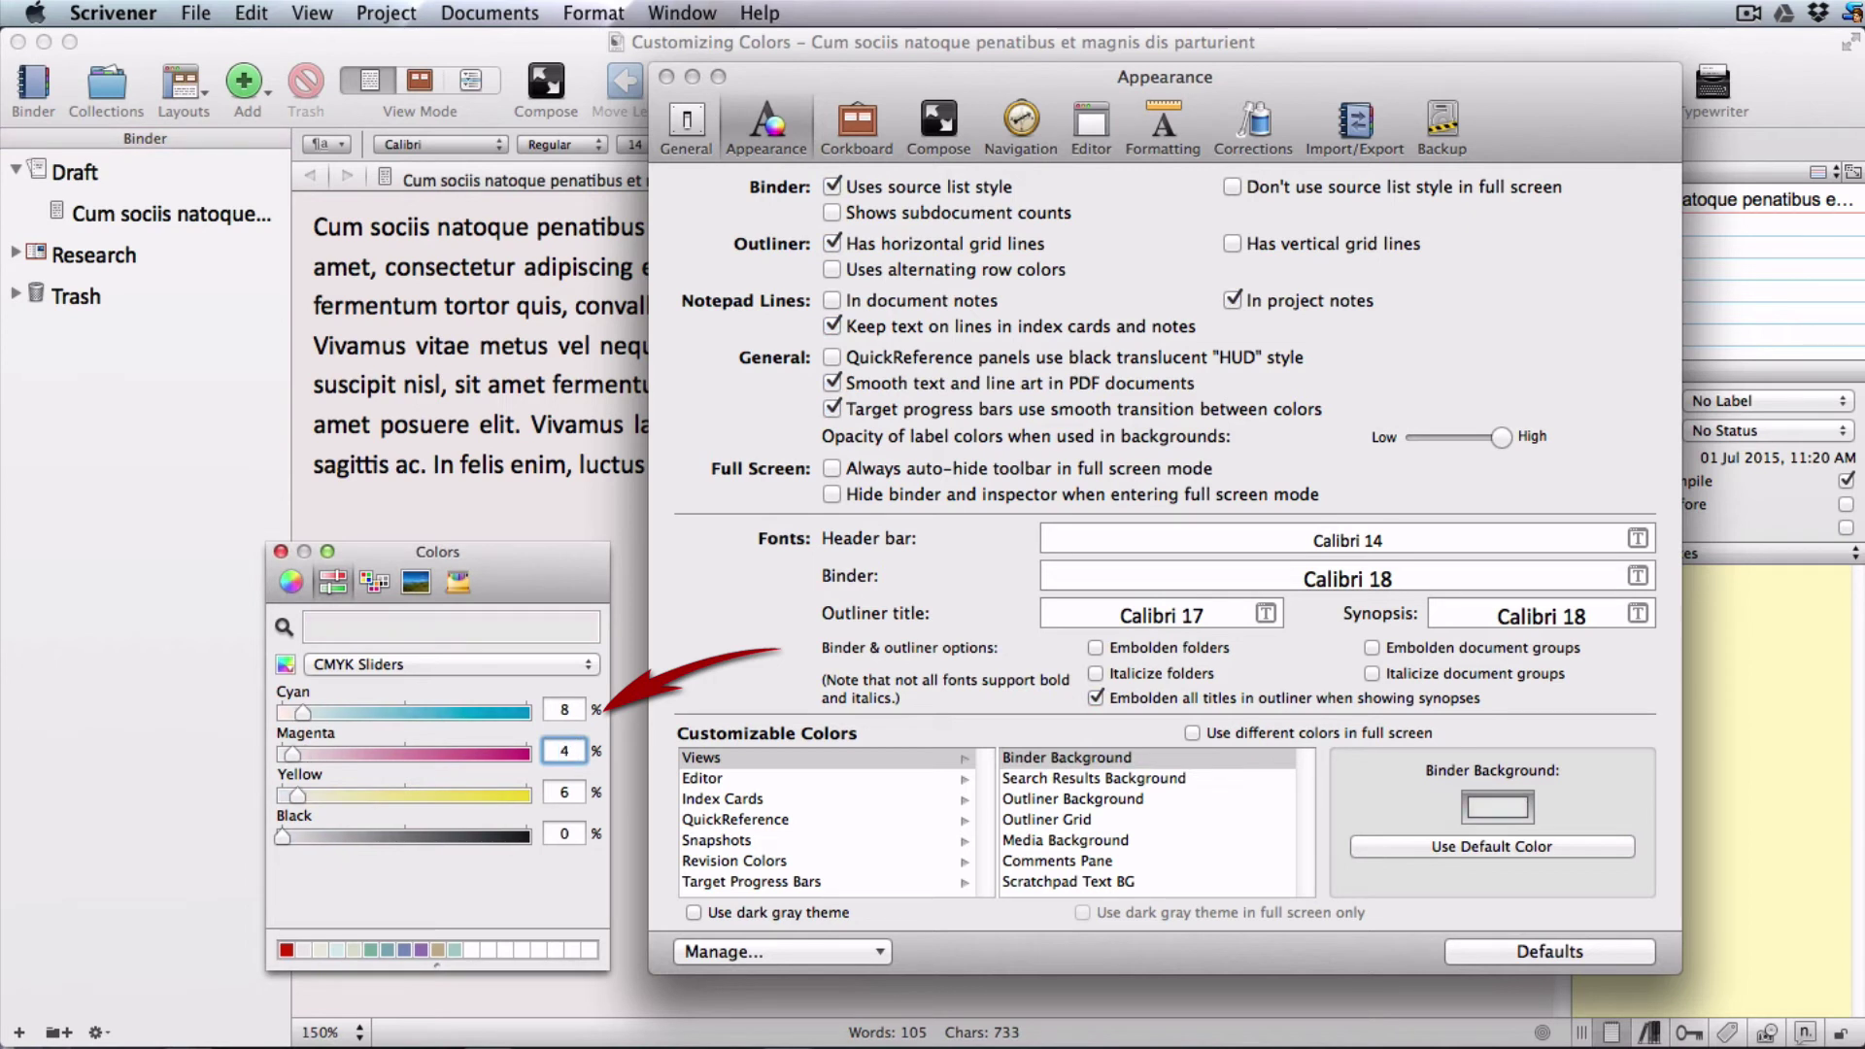
{"action": "key", "text": "Tab"}
{"action": "type", "text": "11"}
{"action": "key", "text": "Tab"}
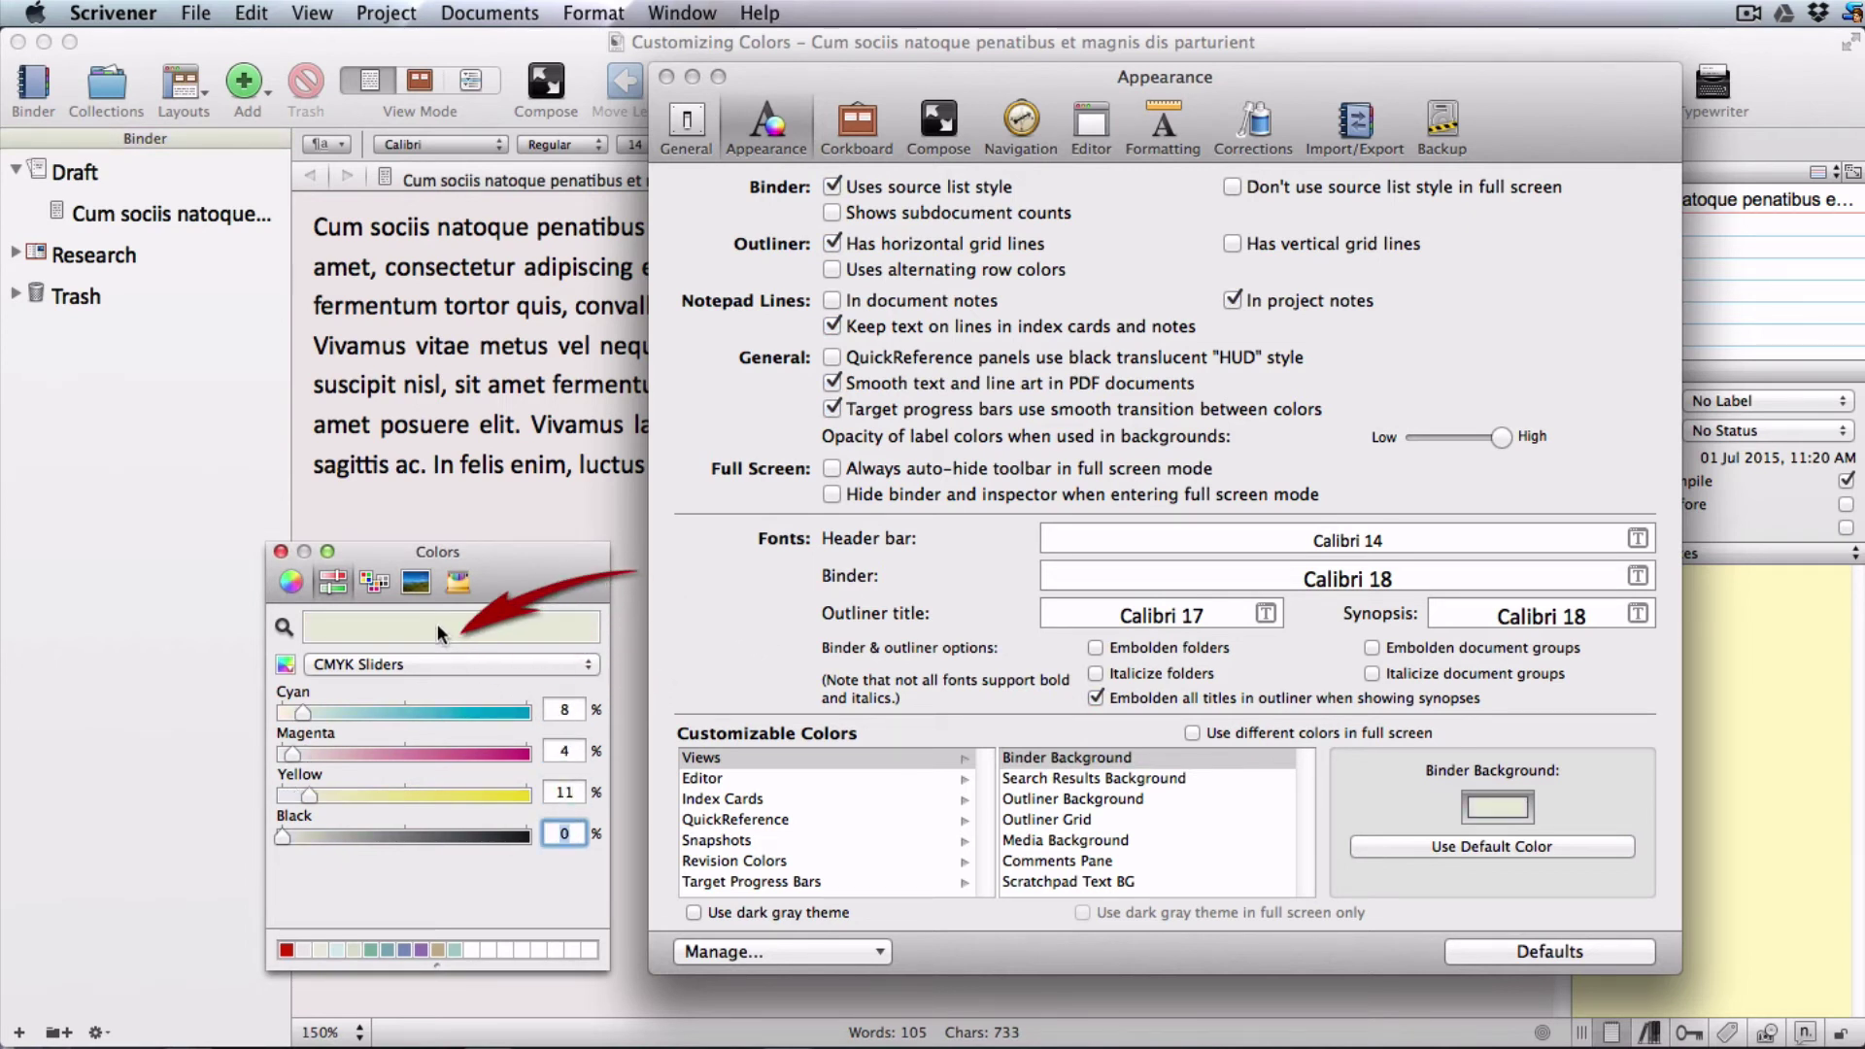
{"action": "left_click", "coordinate": [320, 949]}
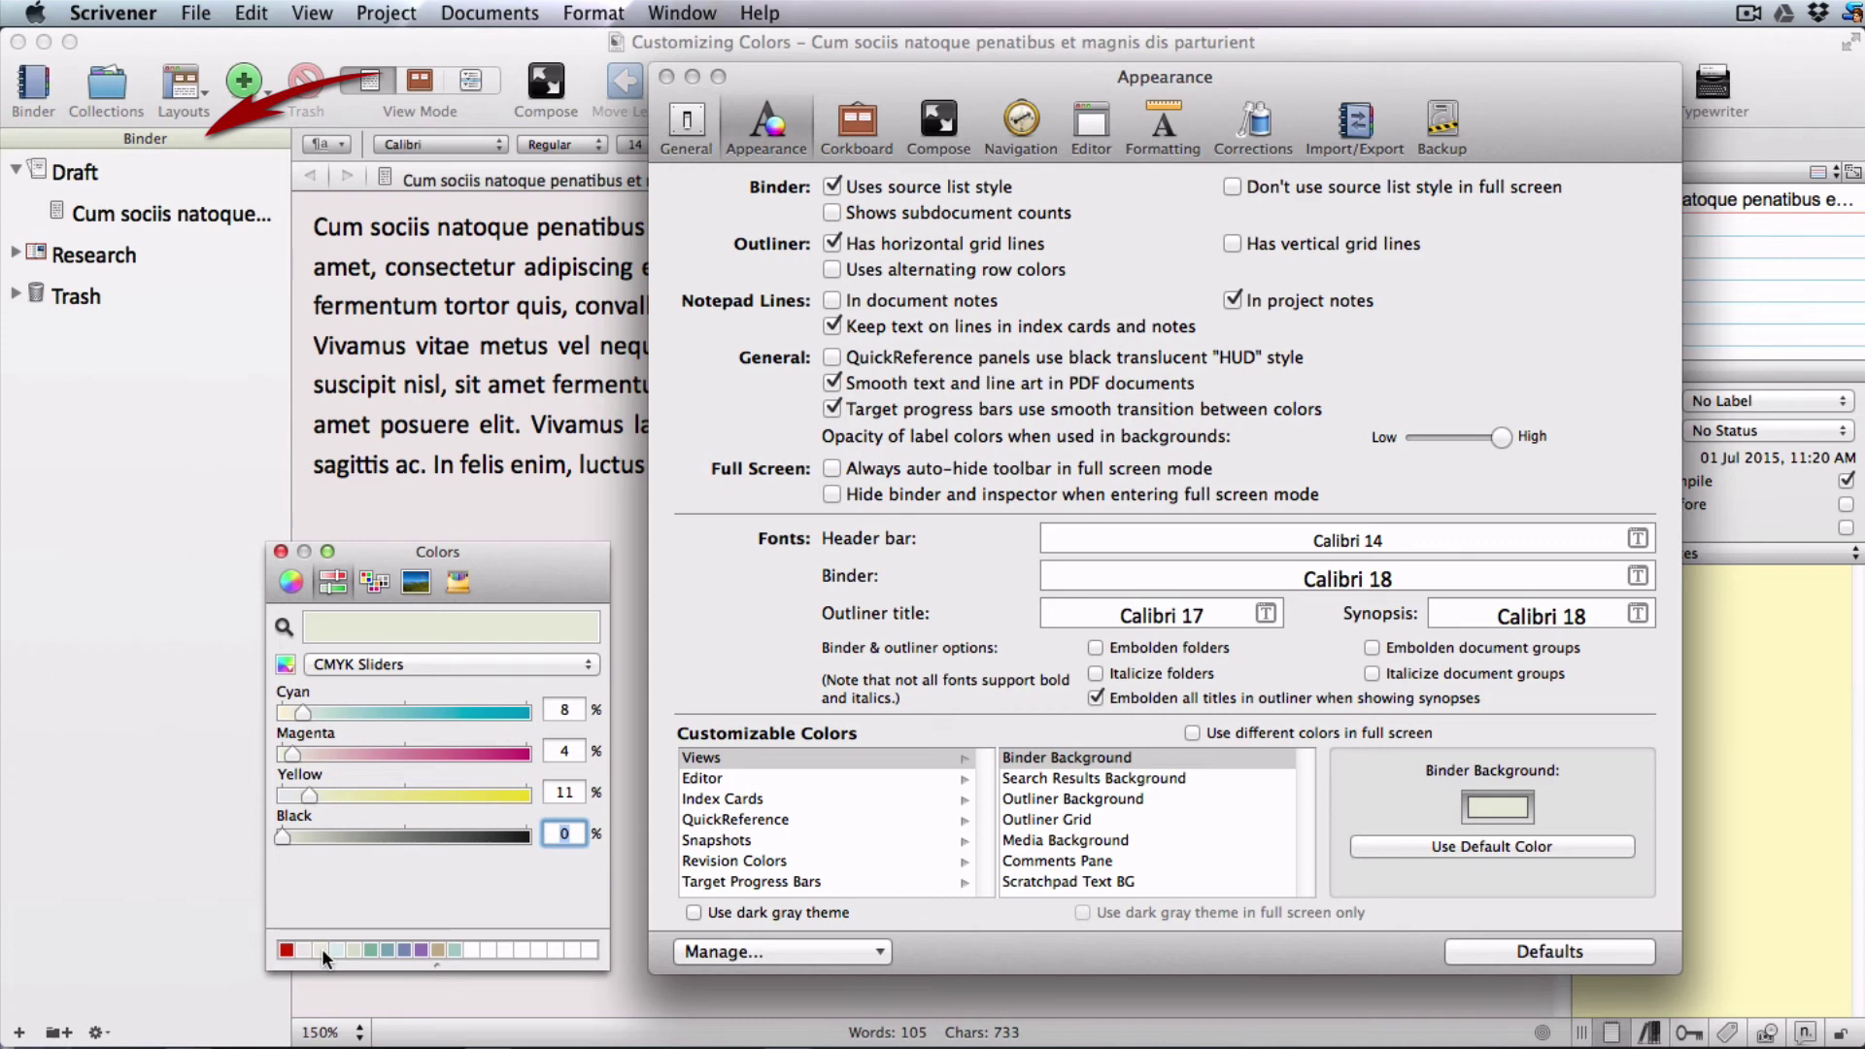
{"action": "left_click", "coordinate": [567, 503]}
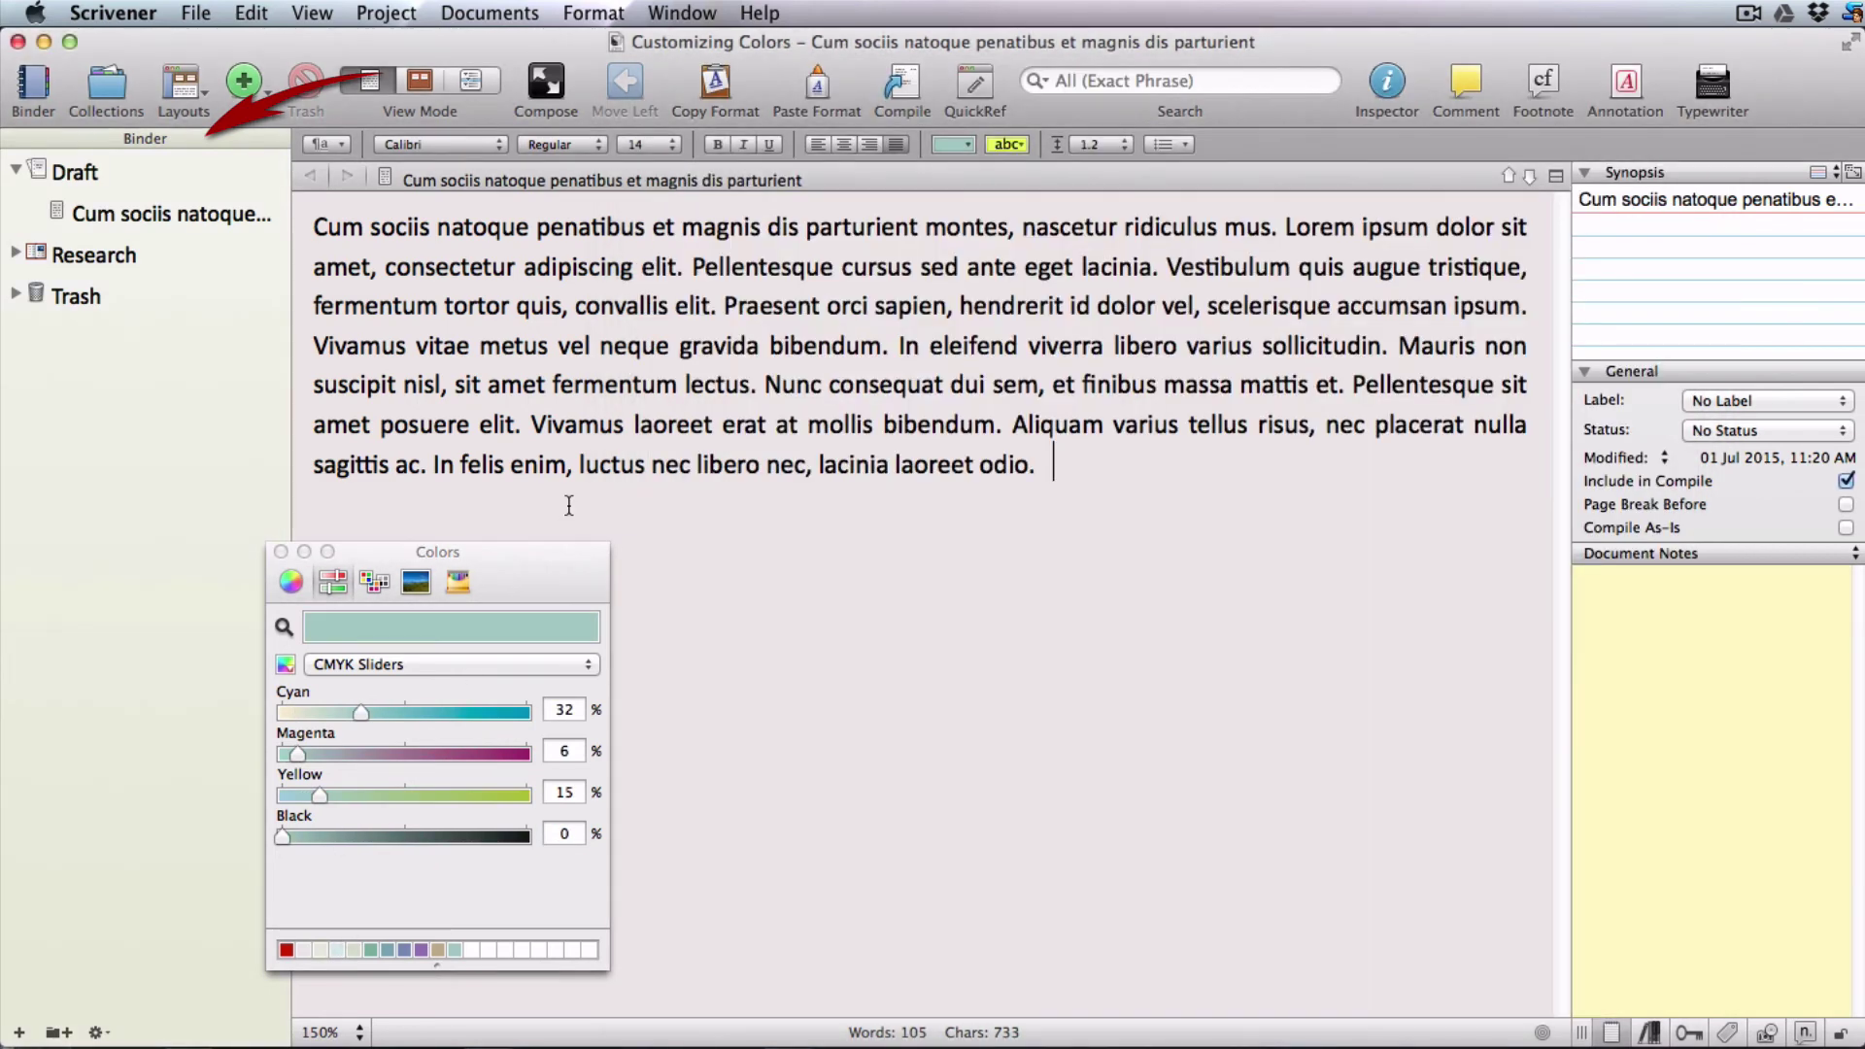
Close Colors, reopen Preferences and select the Editor's Notes Background colour setting
{"action": "left_click", "coordinate": [280, 552]}
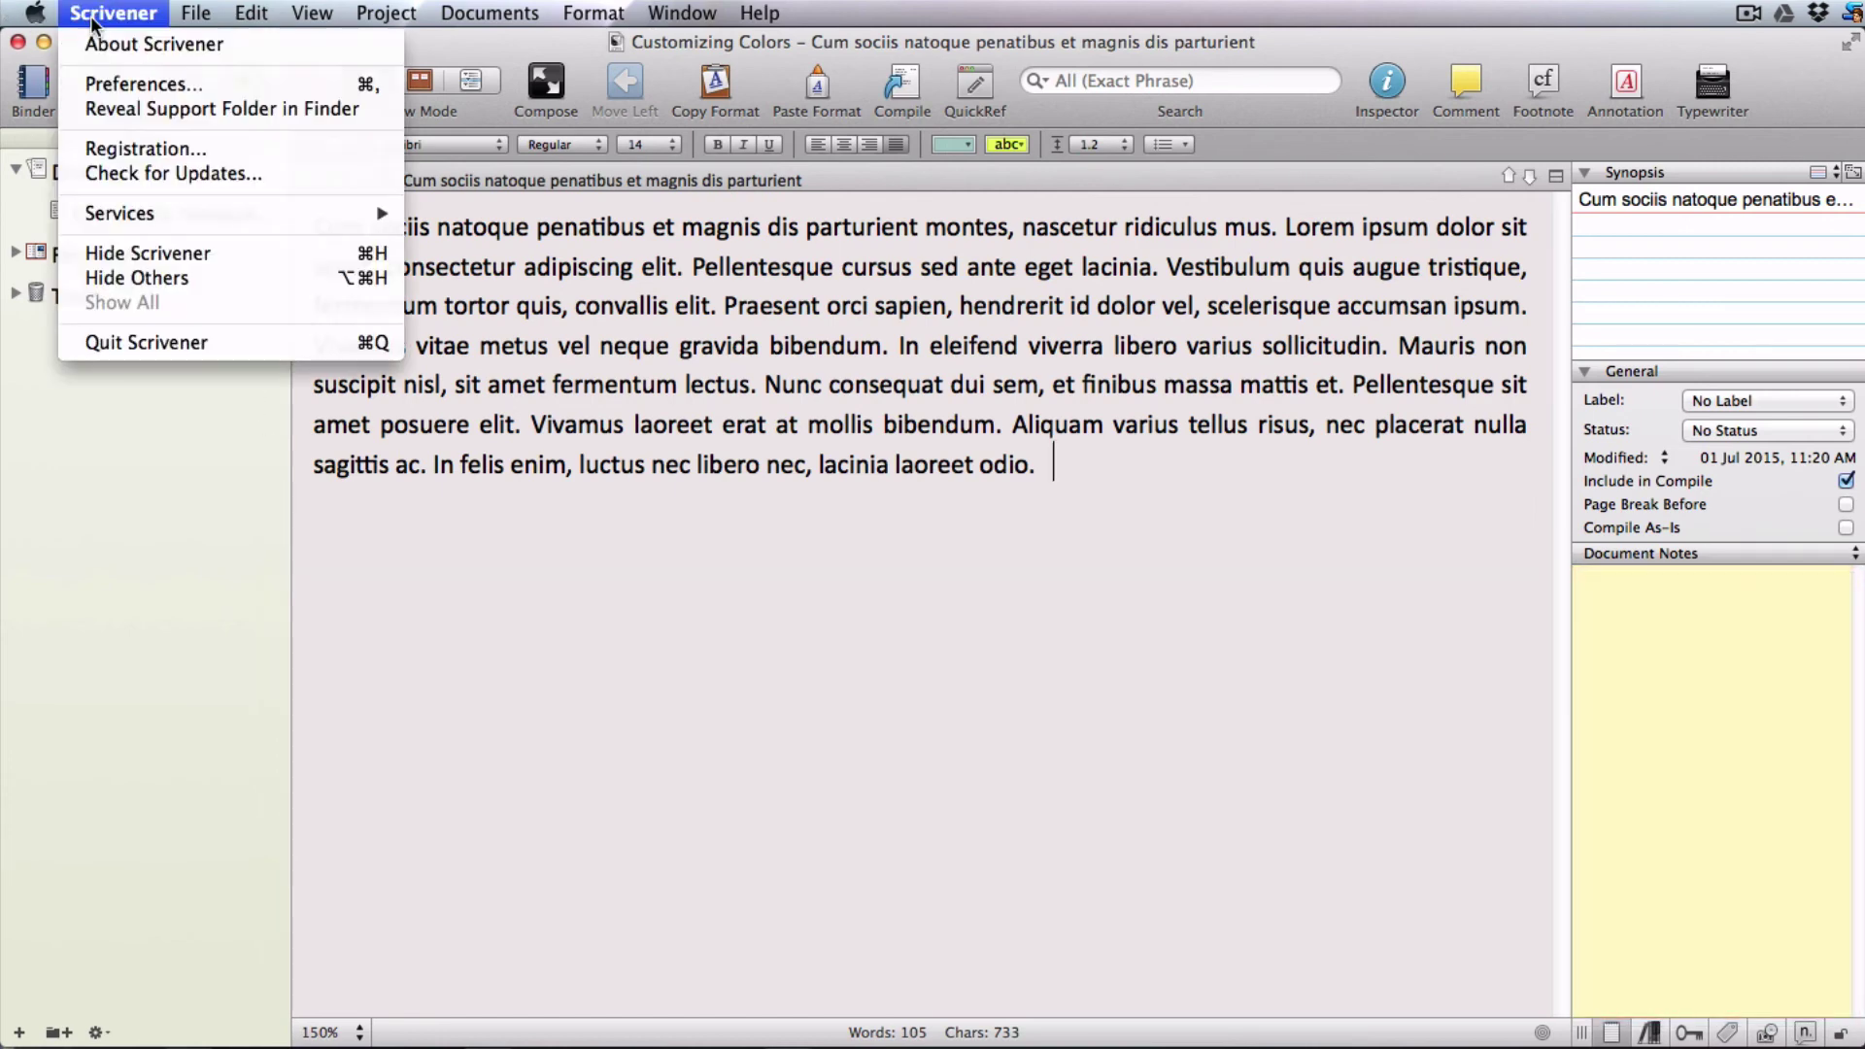
{"action": "left_click", "coordinate": [105, 85]}
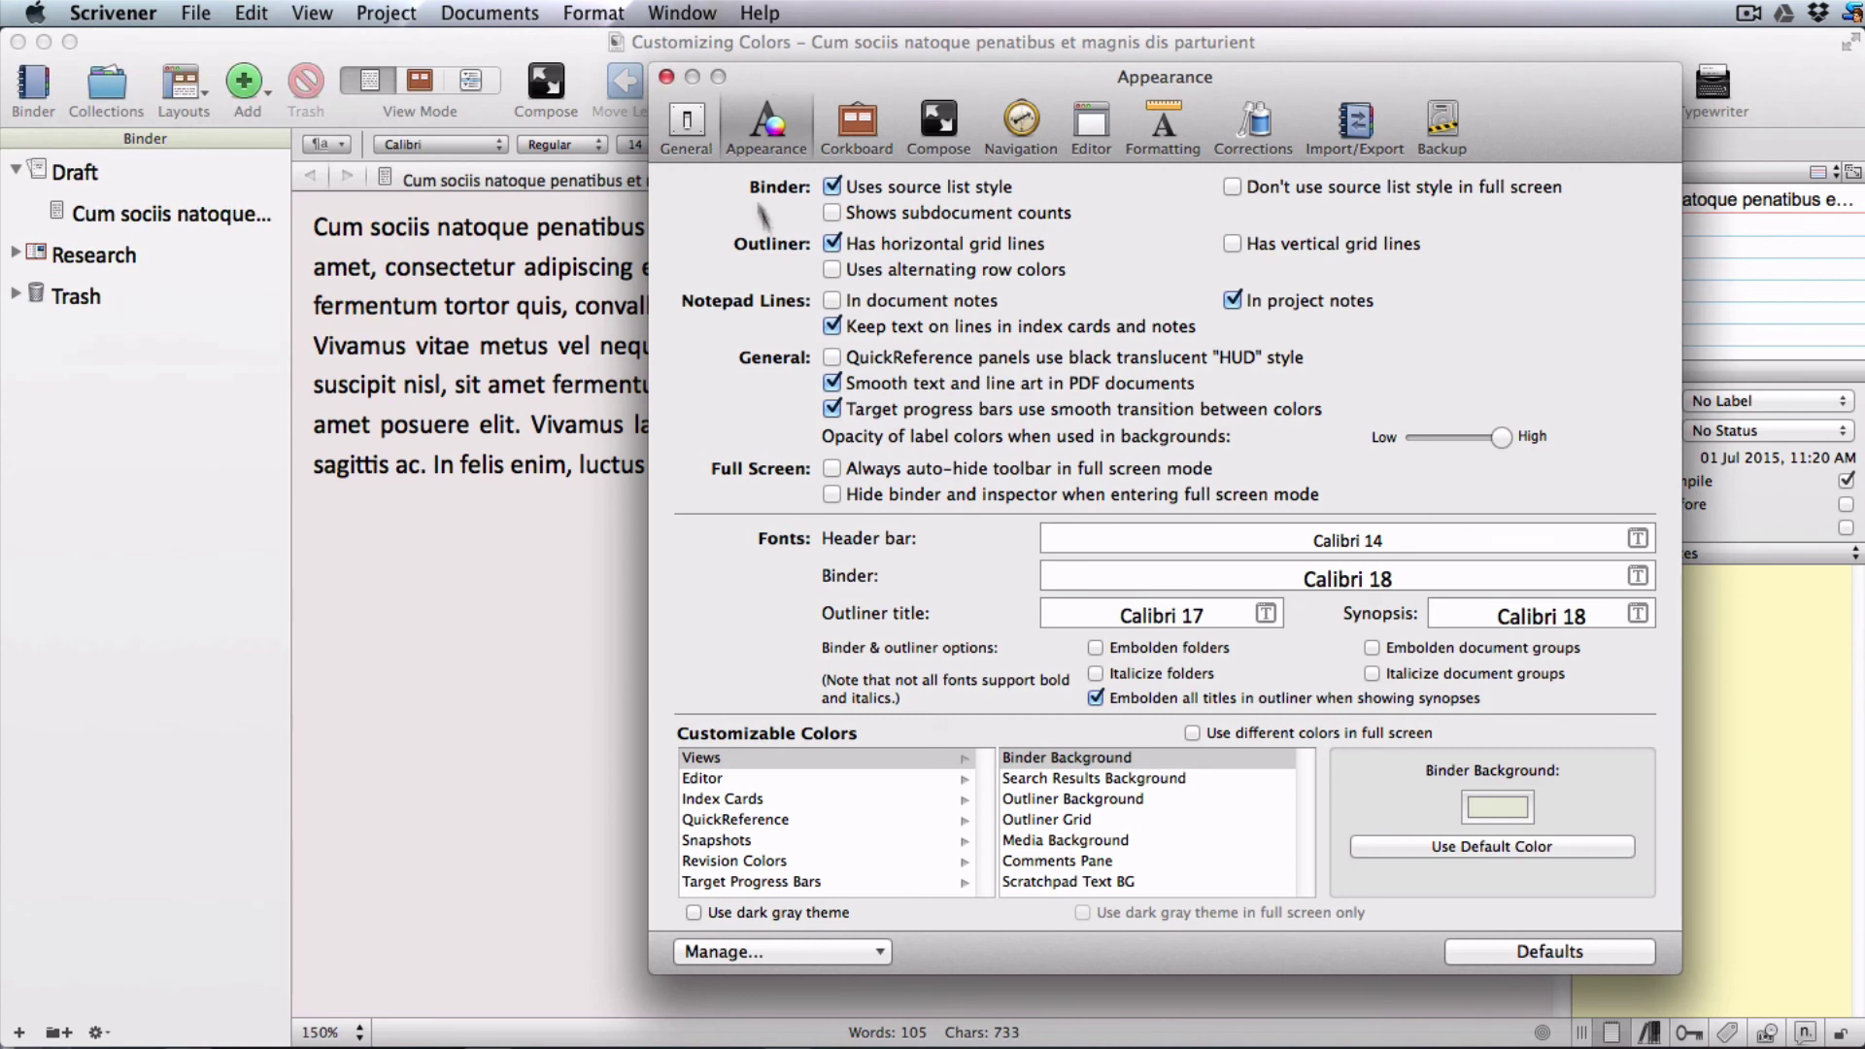
{"action": "left_click", "coordinate": [744, 773]}
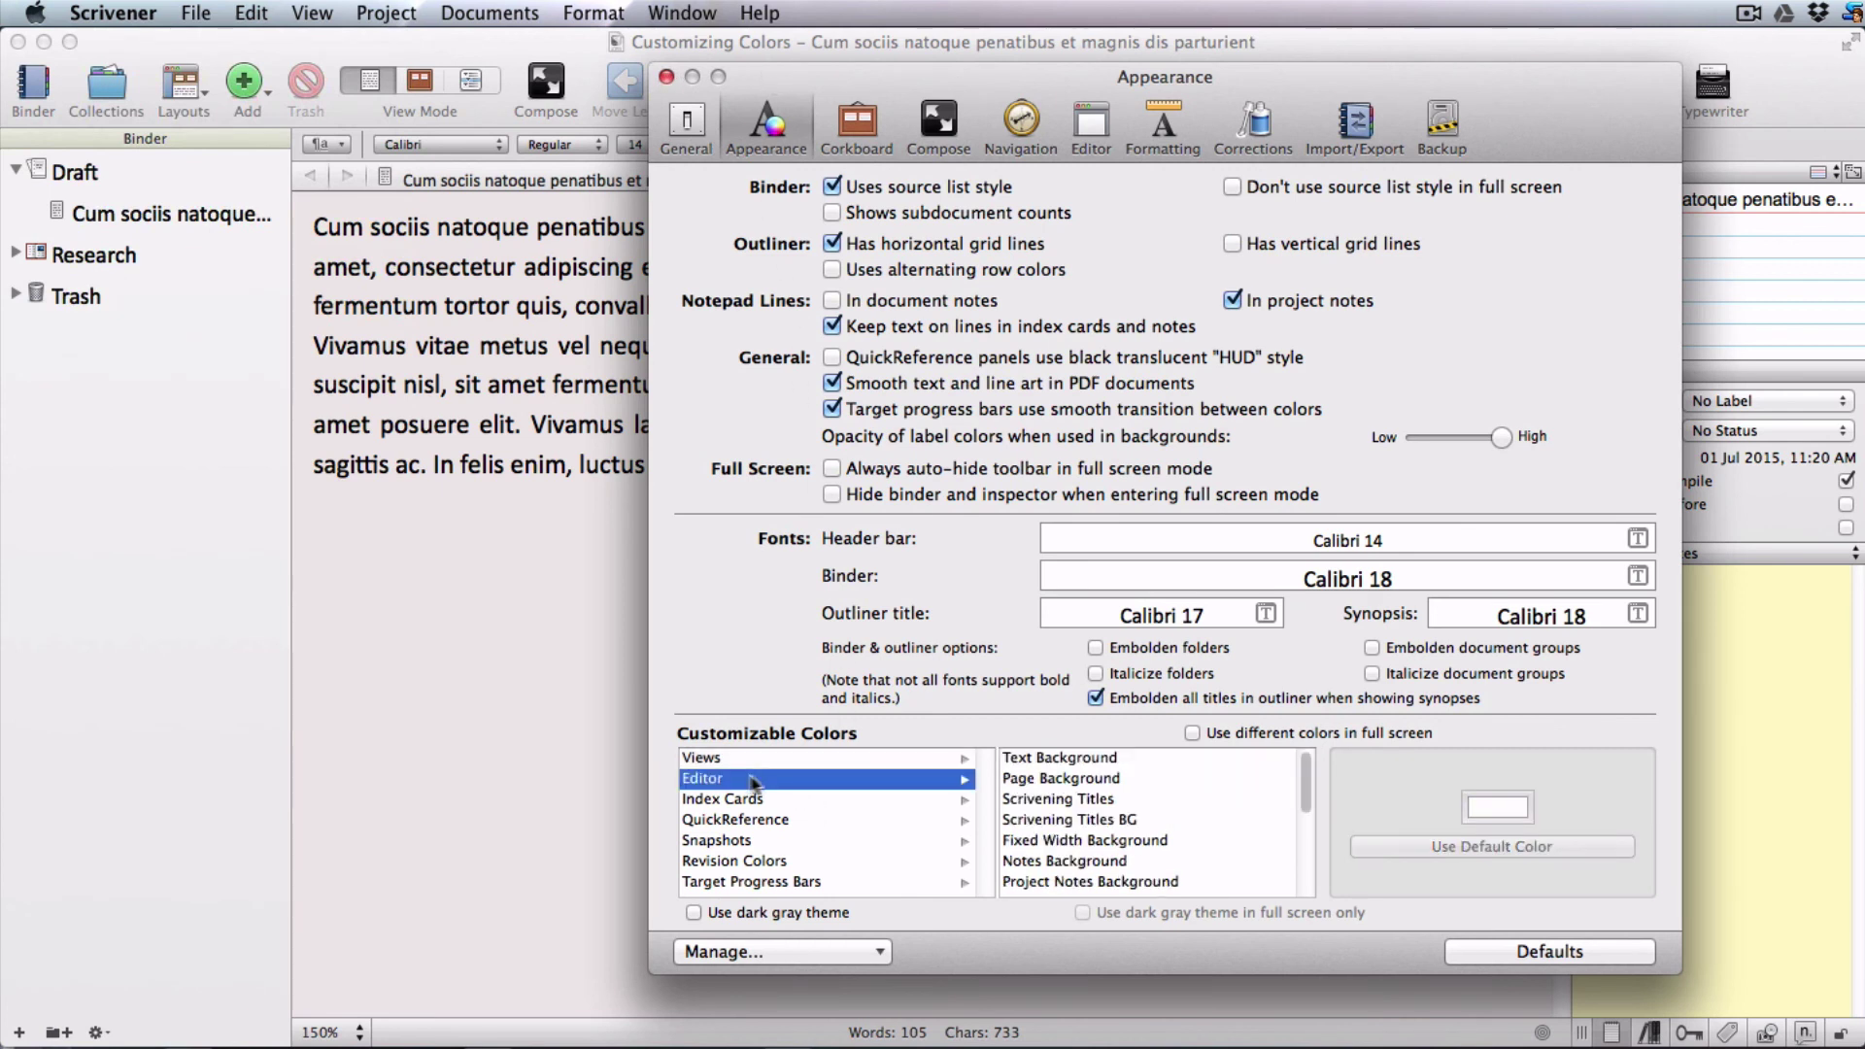
{"action": "left_click", "coordinate": [1044, 863]}
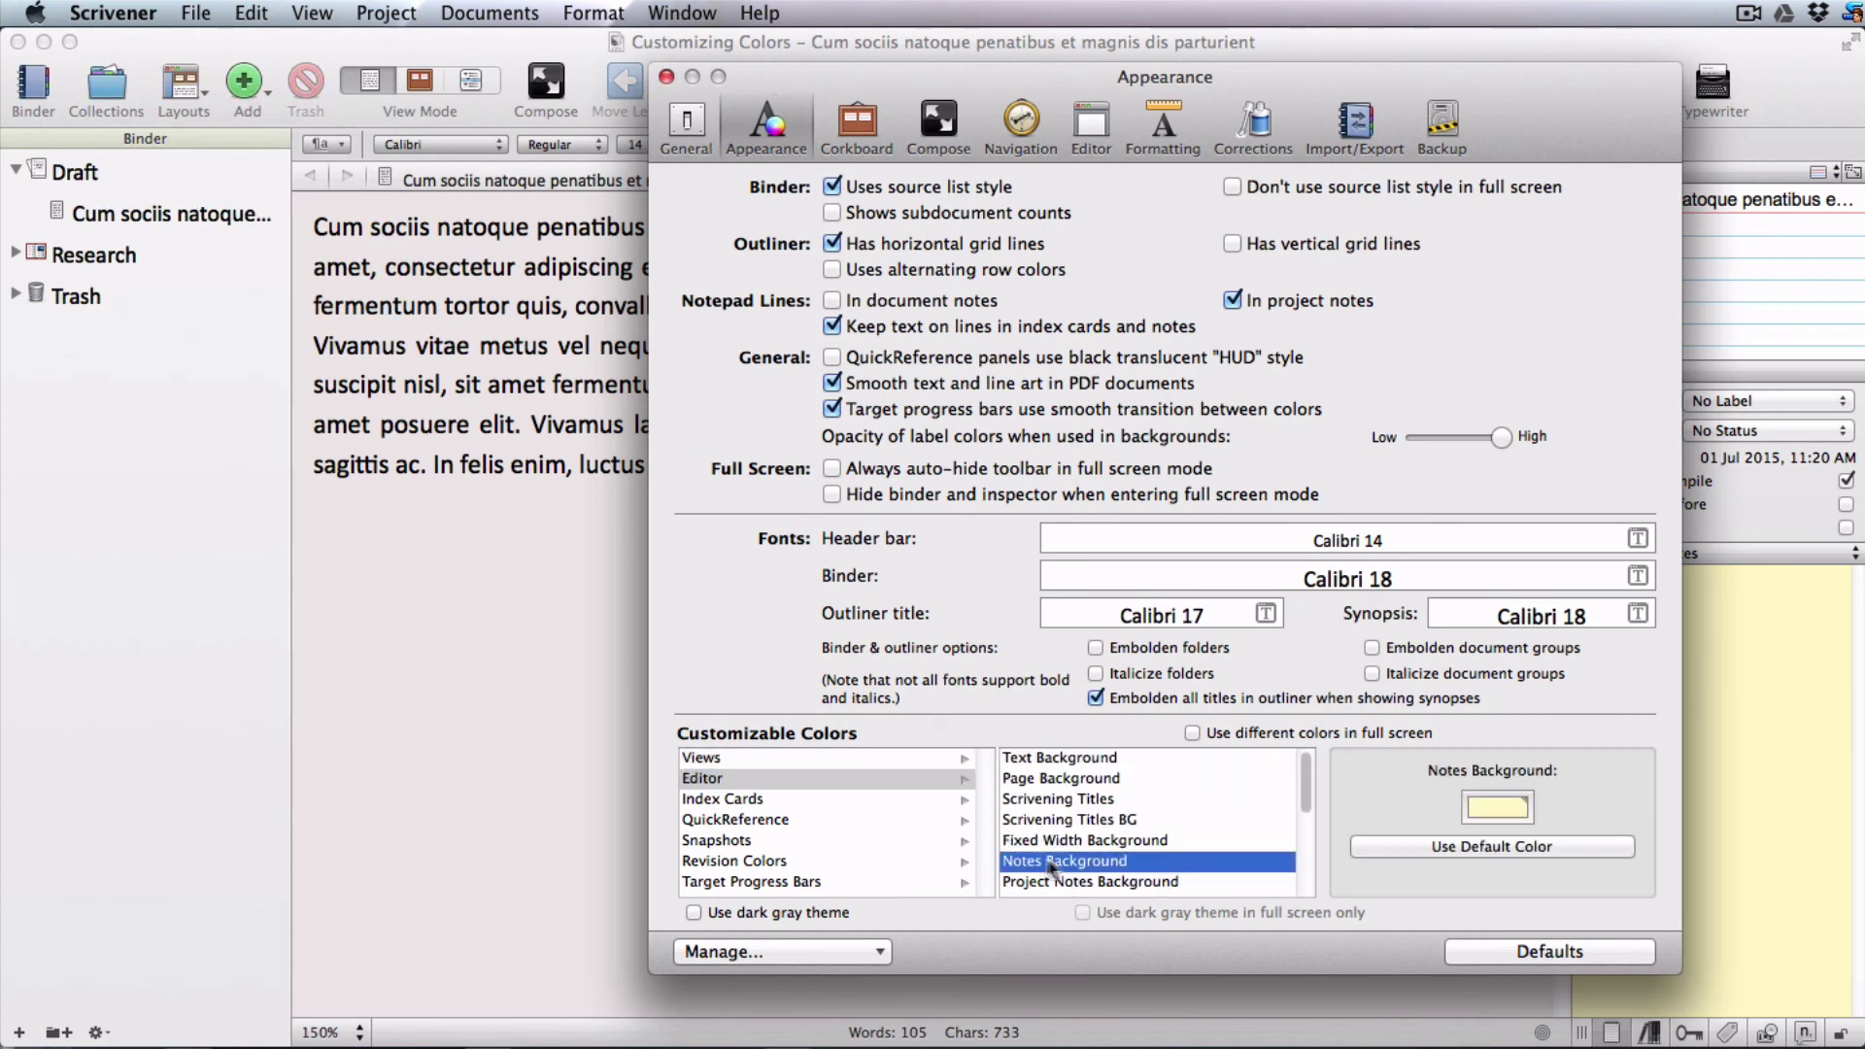
Apply the saved pale green-grey swatch to Notes Background, then close Preferences and Colors
{"action": "left_click", "coordinate": [1521, 807]}
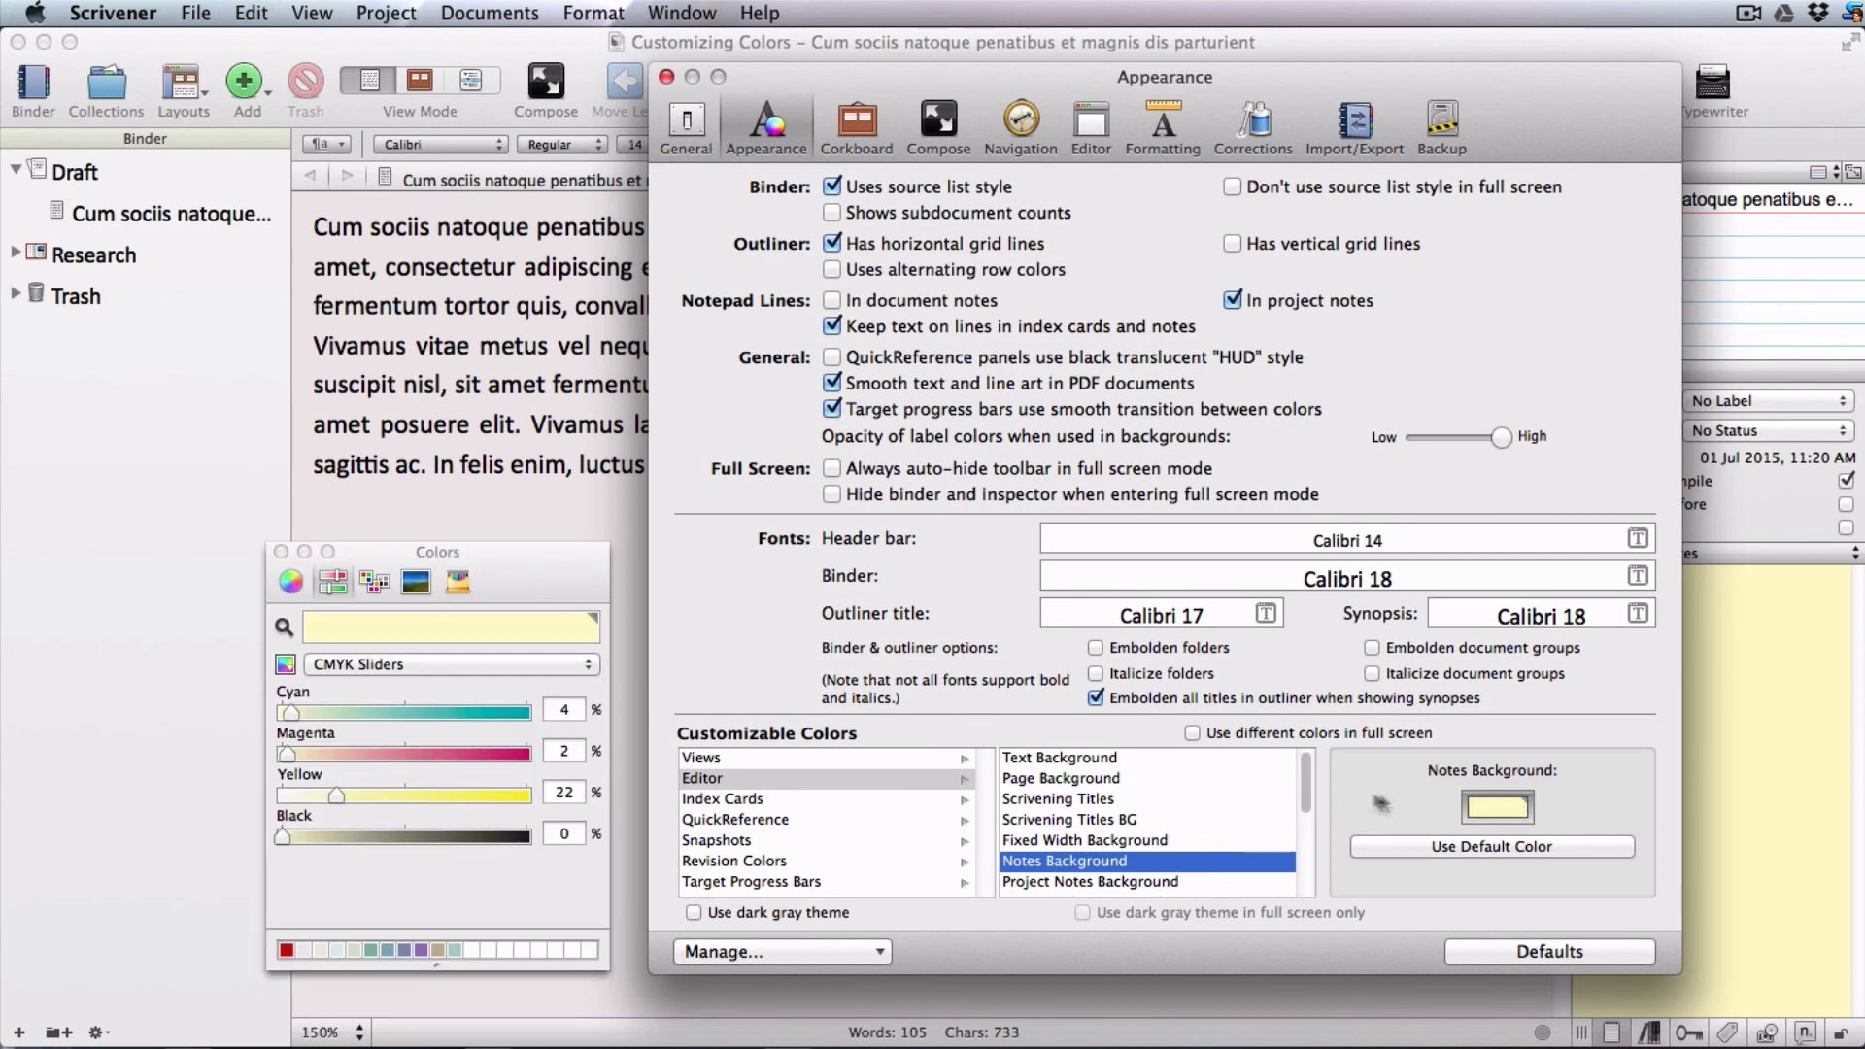
{"action": "left_click", "coordinate": [320, 948]}
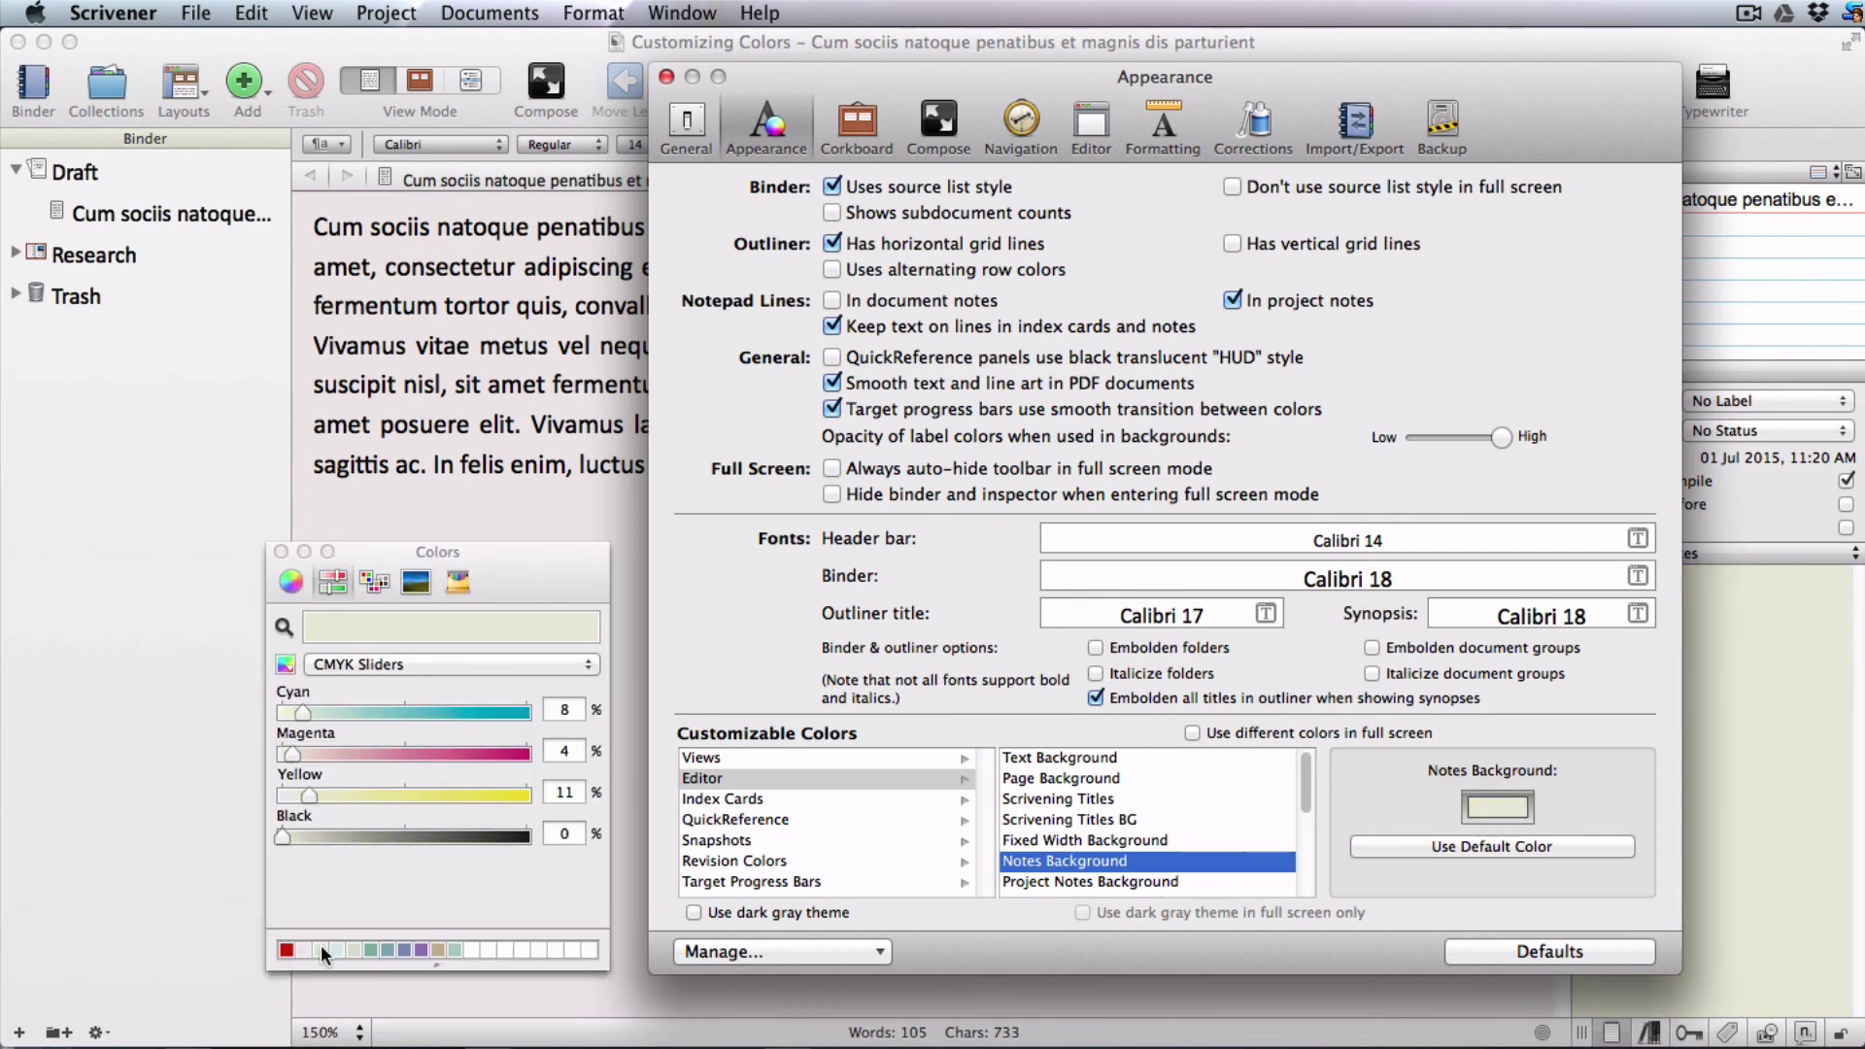
{"action": "left_click", "coordinate": [370, 949]}
{"action": "key", "text": "super+w"}
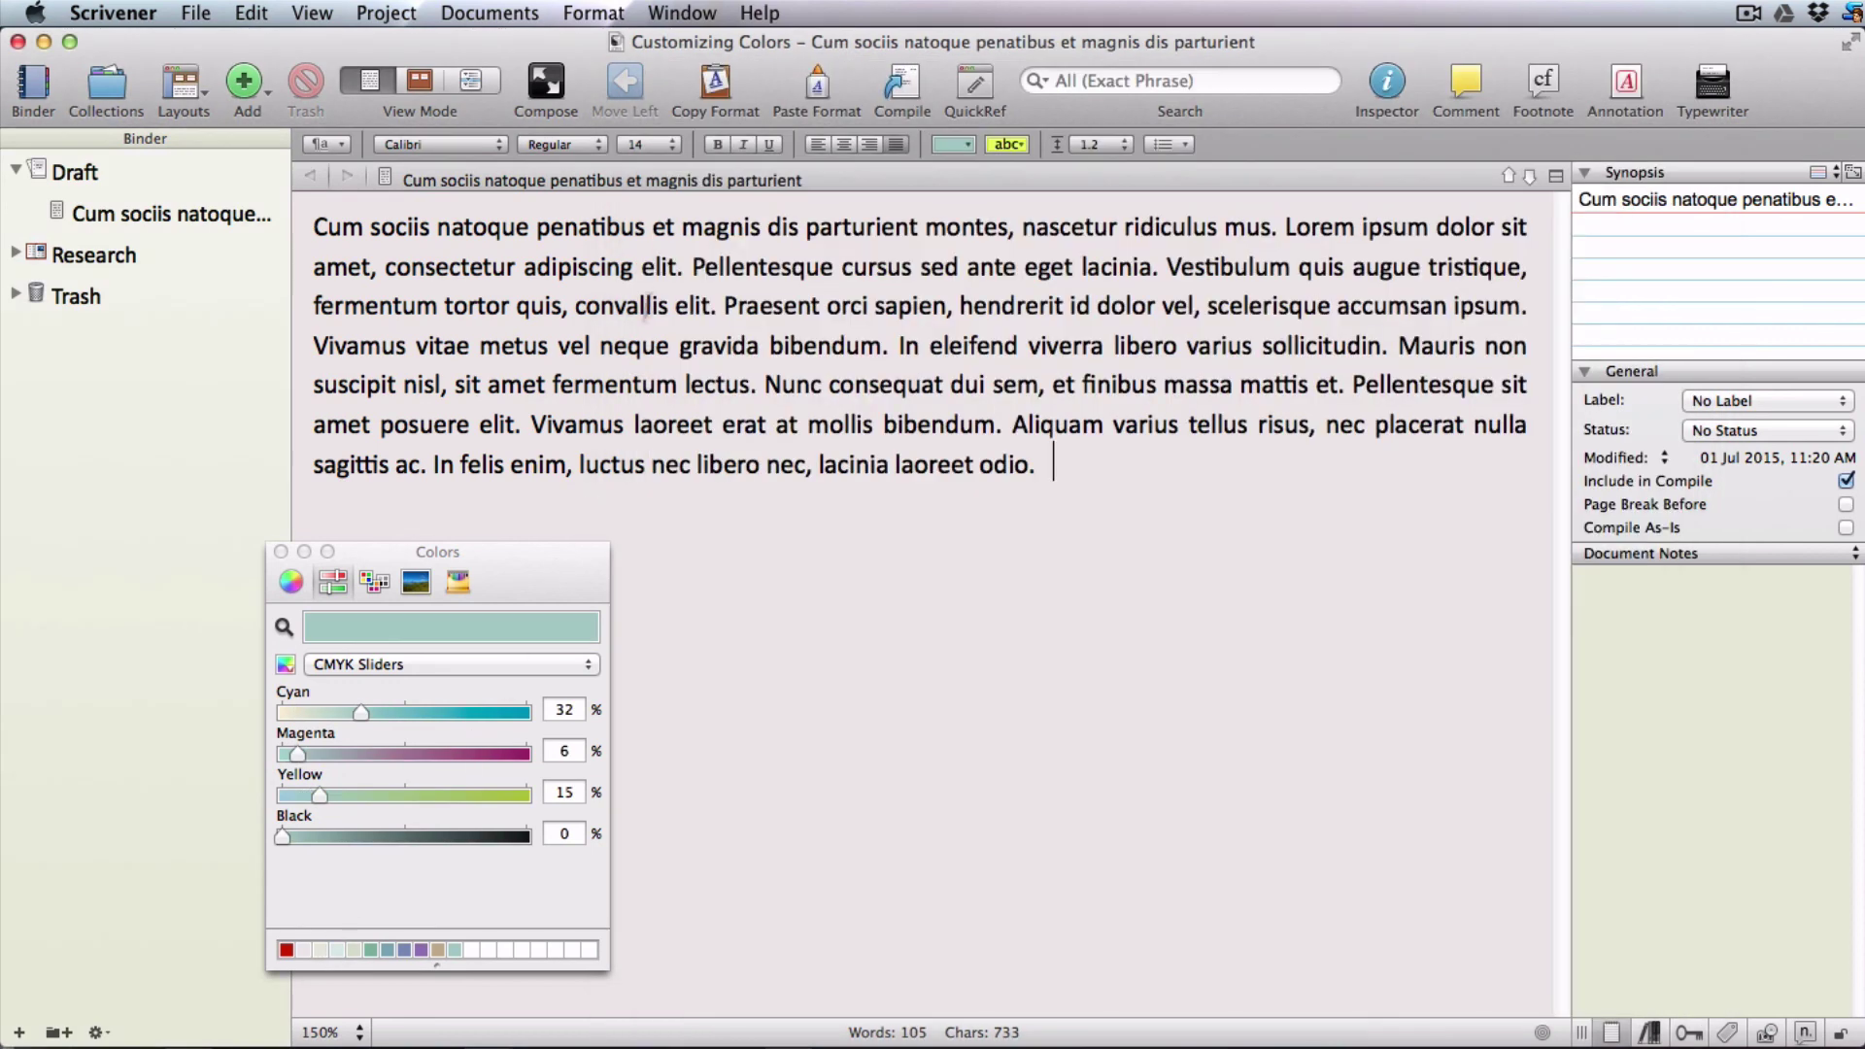
{"action": "left_click", "coordinate": [280, 551]}
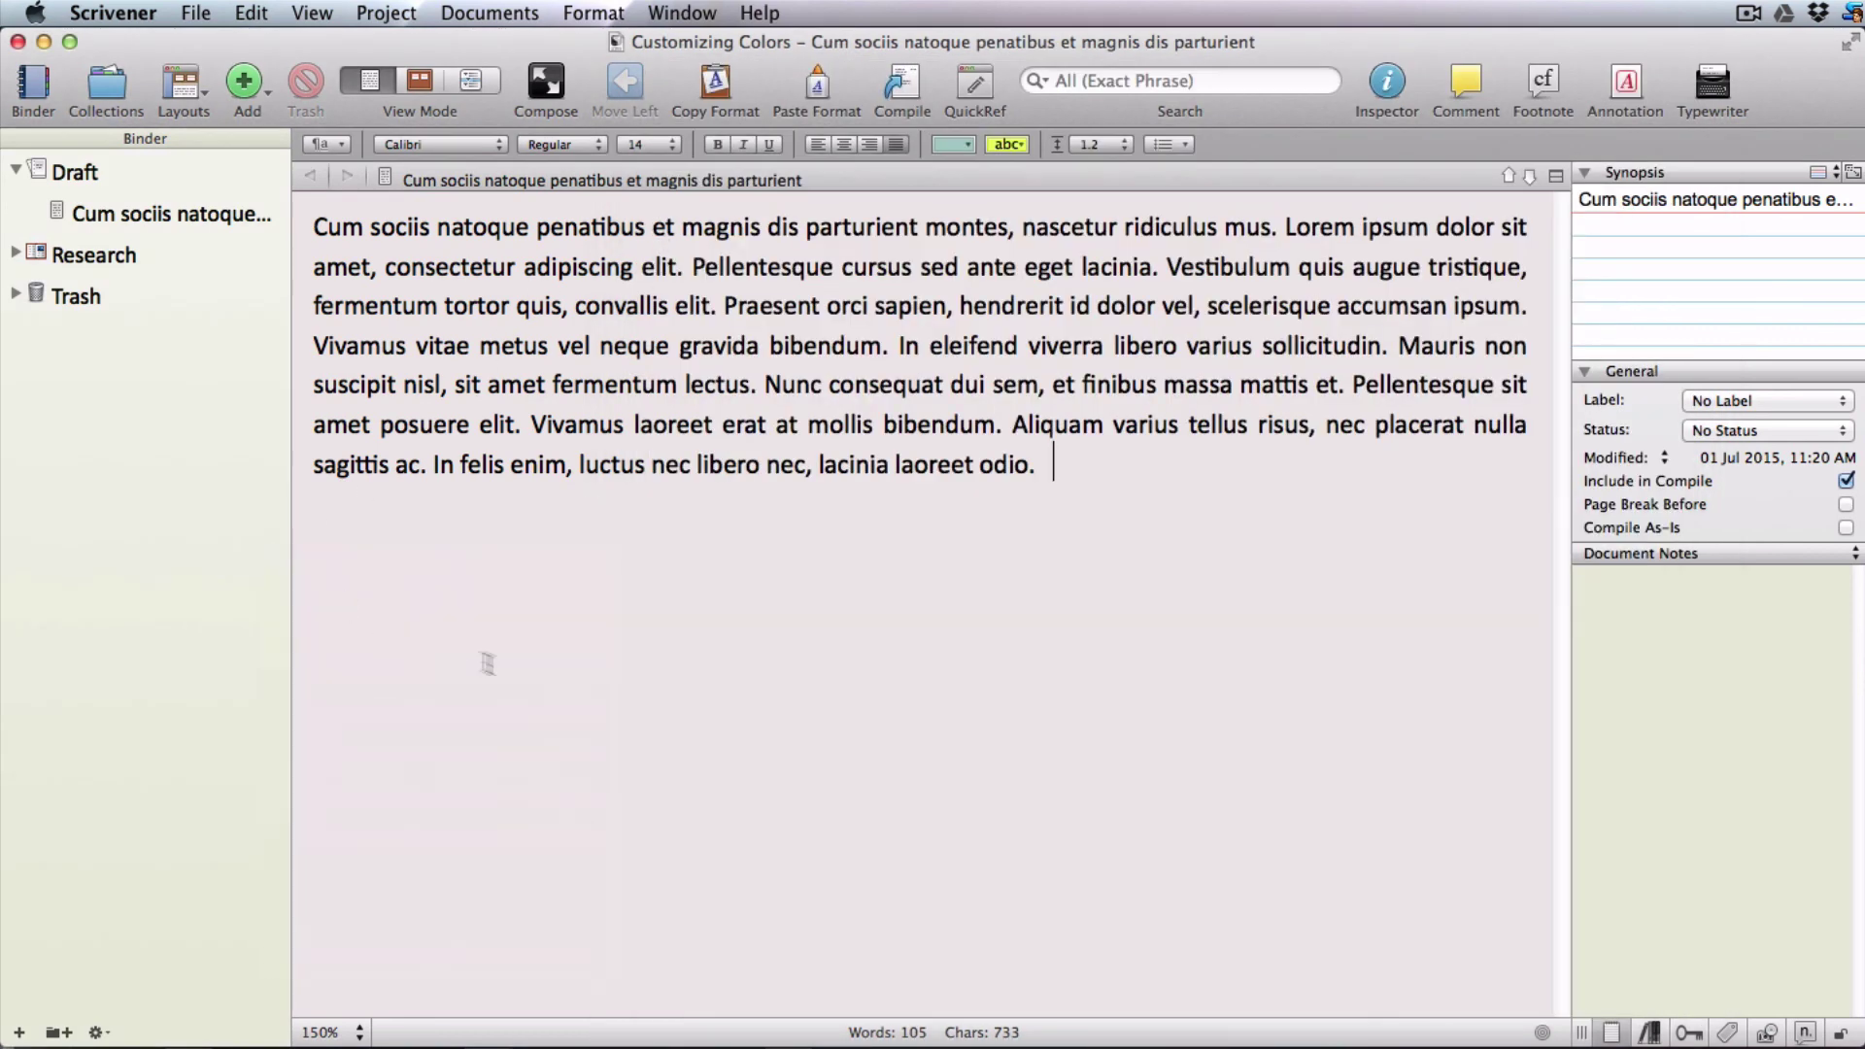